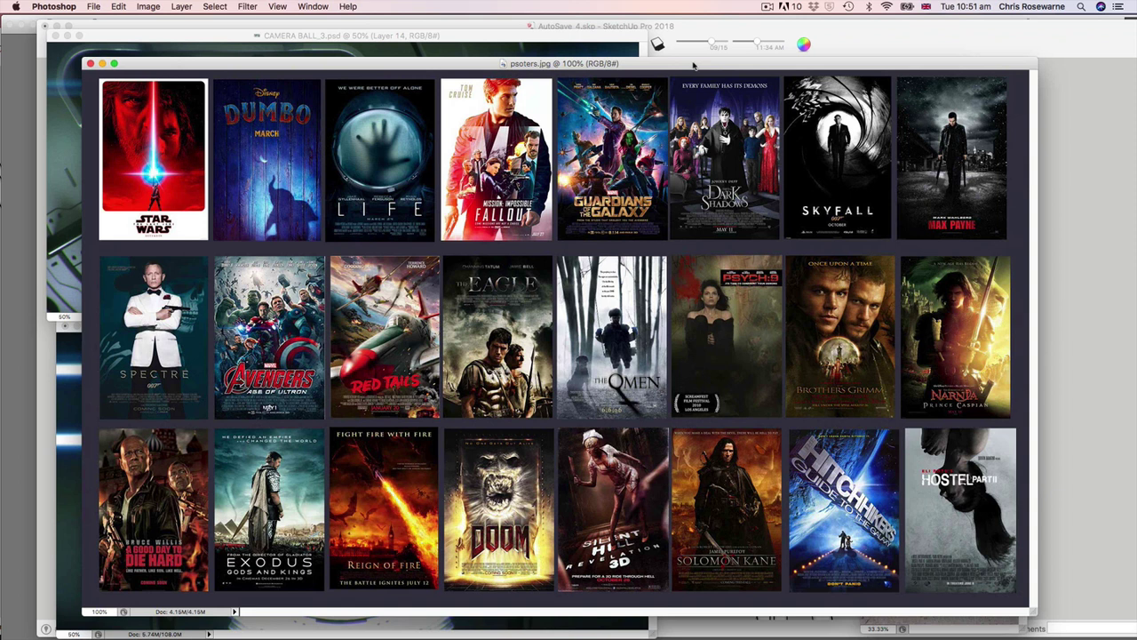
Switch from Photoshop back to the SketchUp camera ball model in AutoSave_4.skp.
key("super+Tab")
Orbit and zoom the sphere in AutoSave_4, then orbit the CAMERA BALL file to its opened side.
scroll(622, 337, "up", 3)
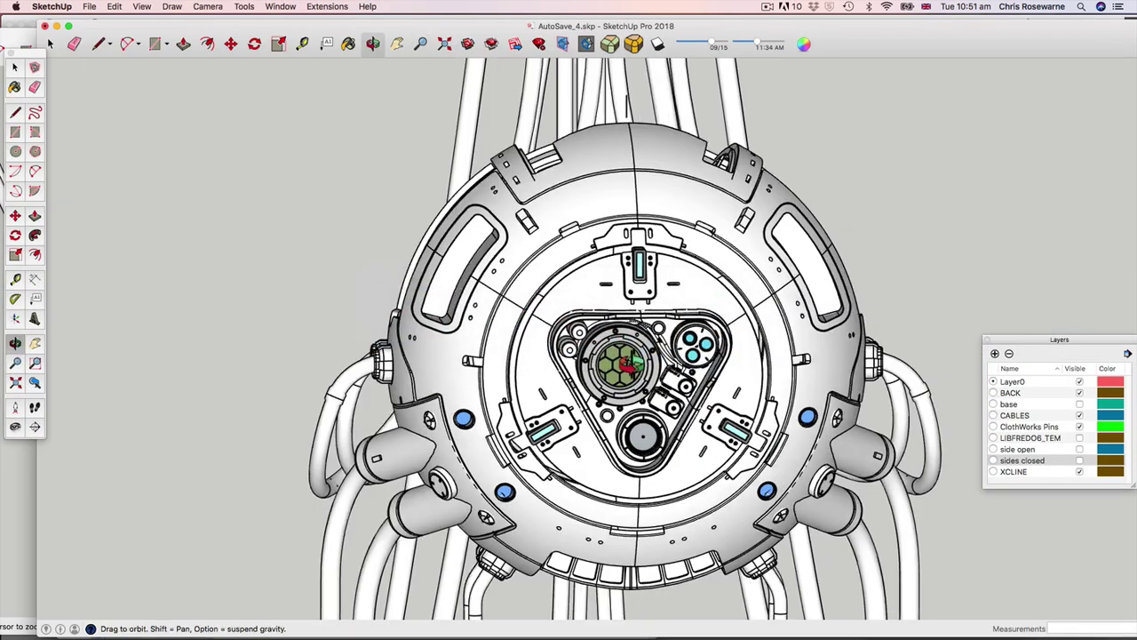
scroll(628, 362, "down", 2)
mouse_move(628, 363)
middle_mouse_down()
mouse_move(638, 322)
mouse_move(612, 332)
mouse_move(627, 334)
middle_mouse_up()
scroll(638, 322, "up", 1)
key("super+grave")
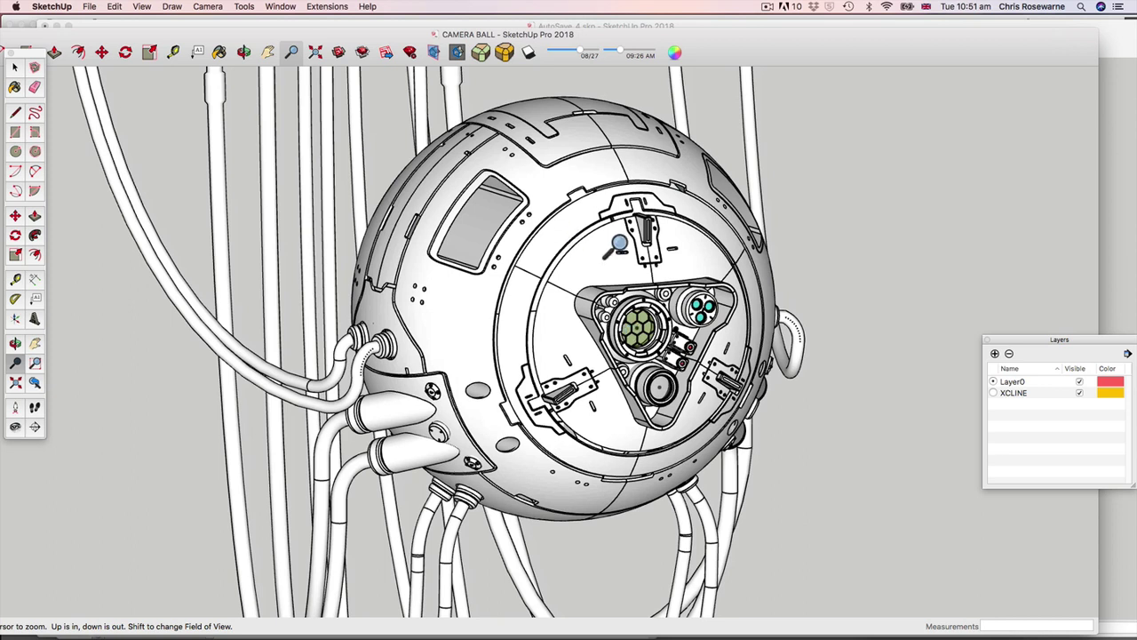
middle_click_drag(708, 297, 658, 299)
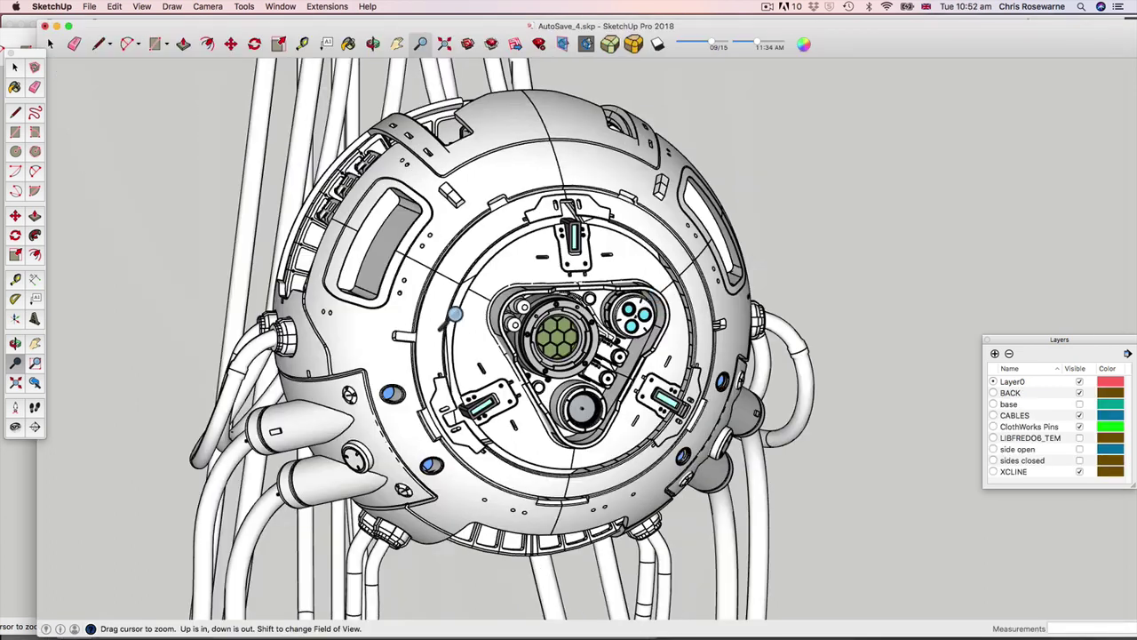
middle_click_drag(412, 293, 551, 311)
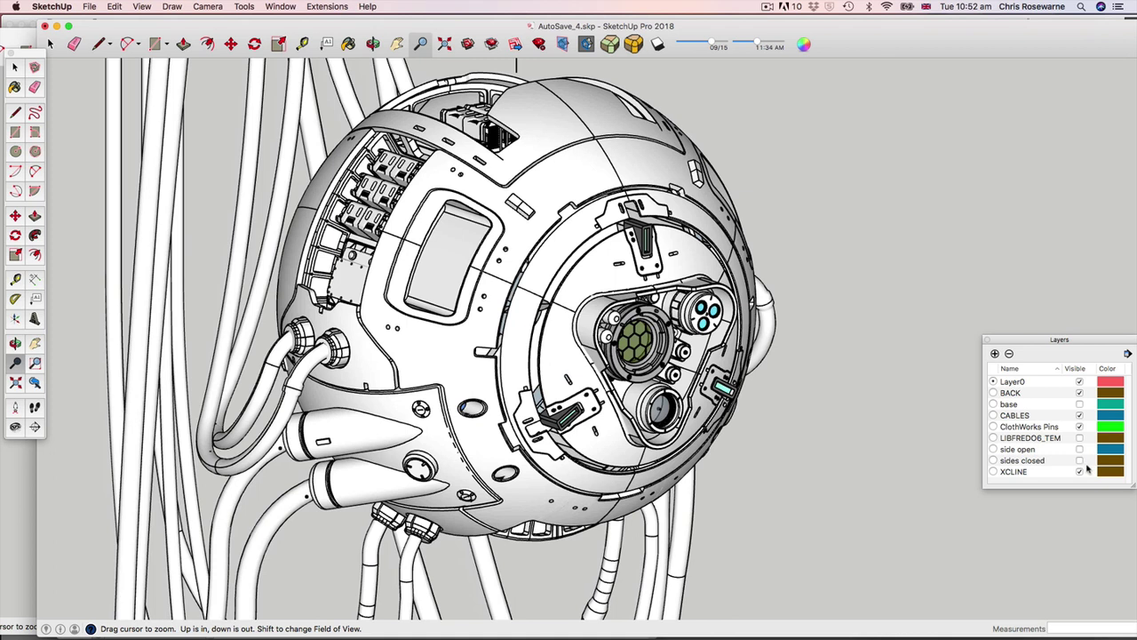
left_click(1079, 460)
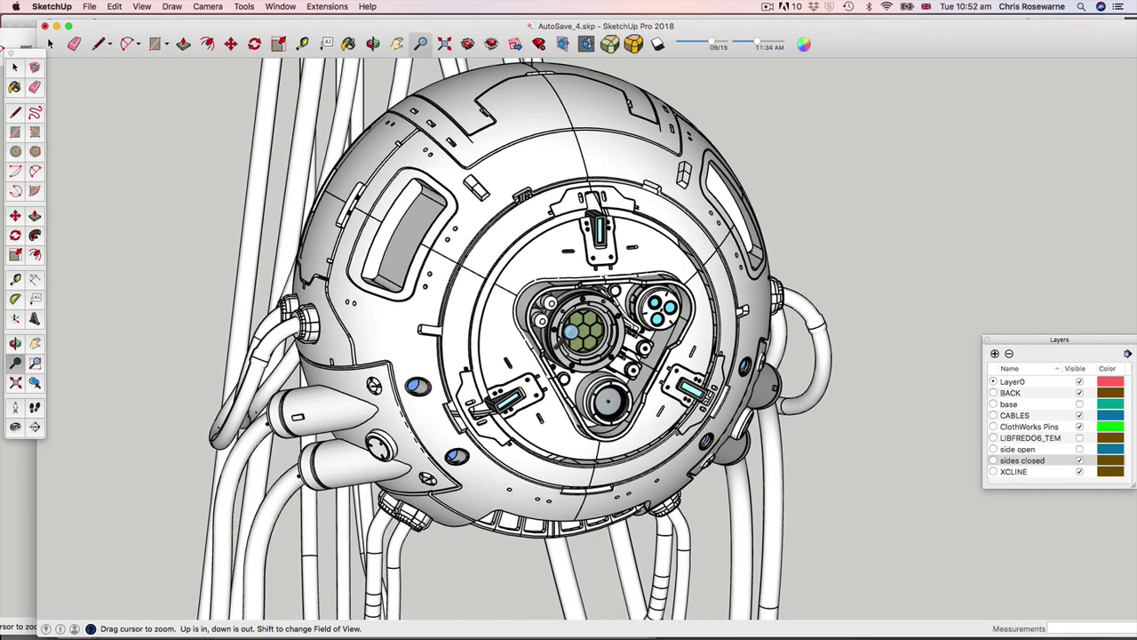
middle_click_drag(487, 298, 470, 381)
scroll(521, 279, "up", 3)
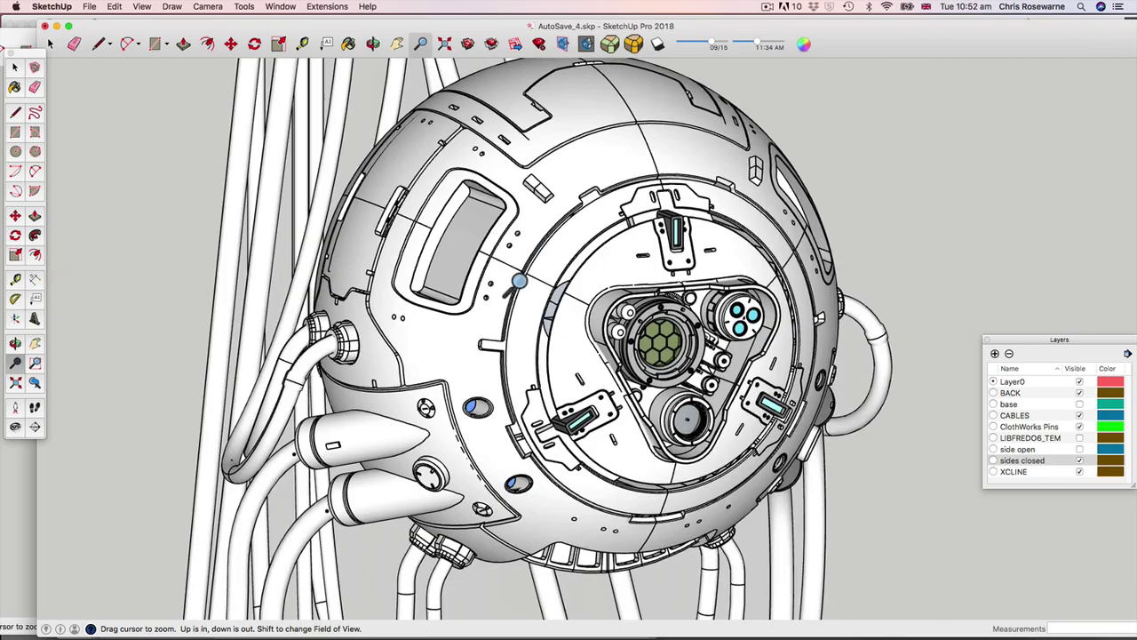
middle_click_drag(521, 279, 605, 349)
scroll(605, 350, "down", 2)
middle_click_drag(525, 350, 531, 417)
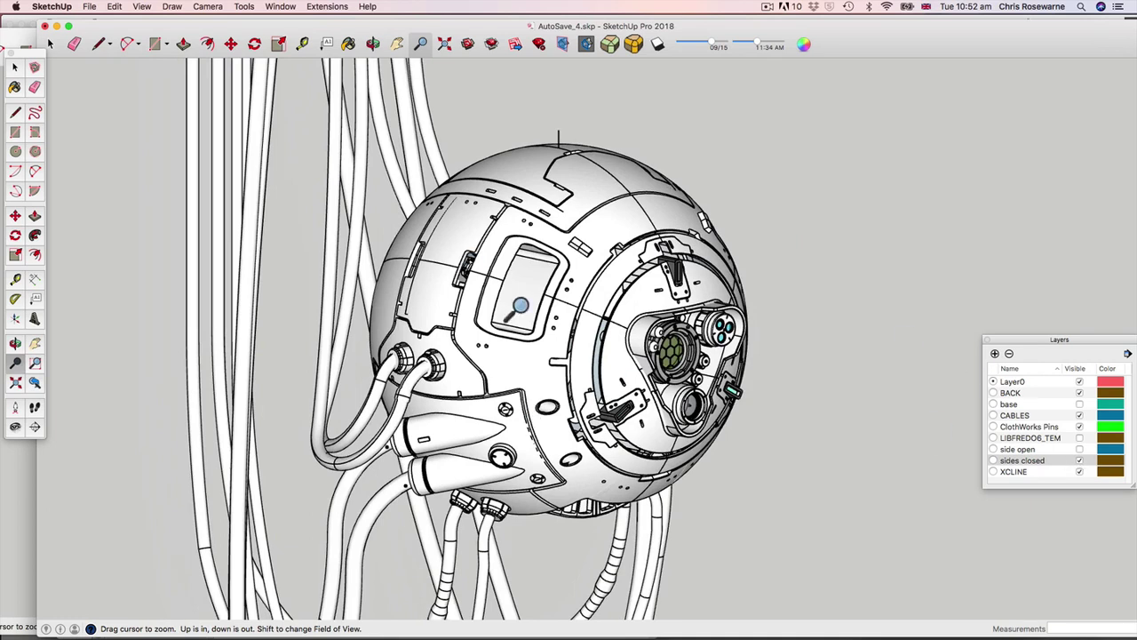
middle_click_drag(520, 305, 542, 309)
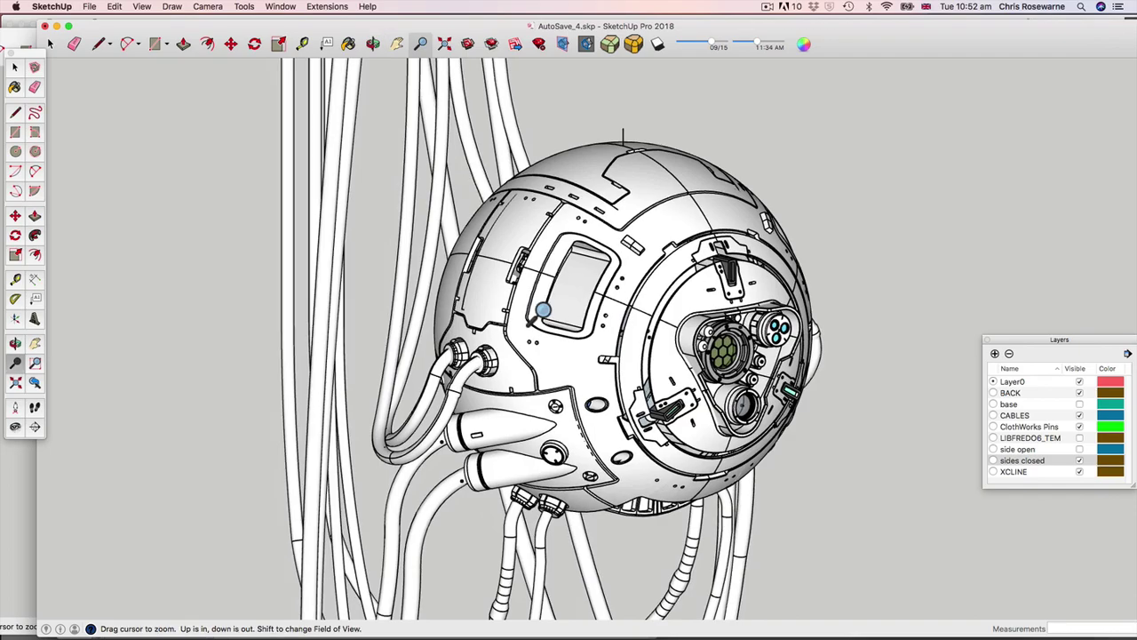
left_click(1079, 460)
middle_click_drag(574, 327, 563, 300)
scroll(569, 401, "up", 5)
scroll(355, 299, "down", 3)
scroll(568, 302, "down", 3)
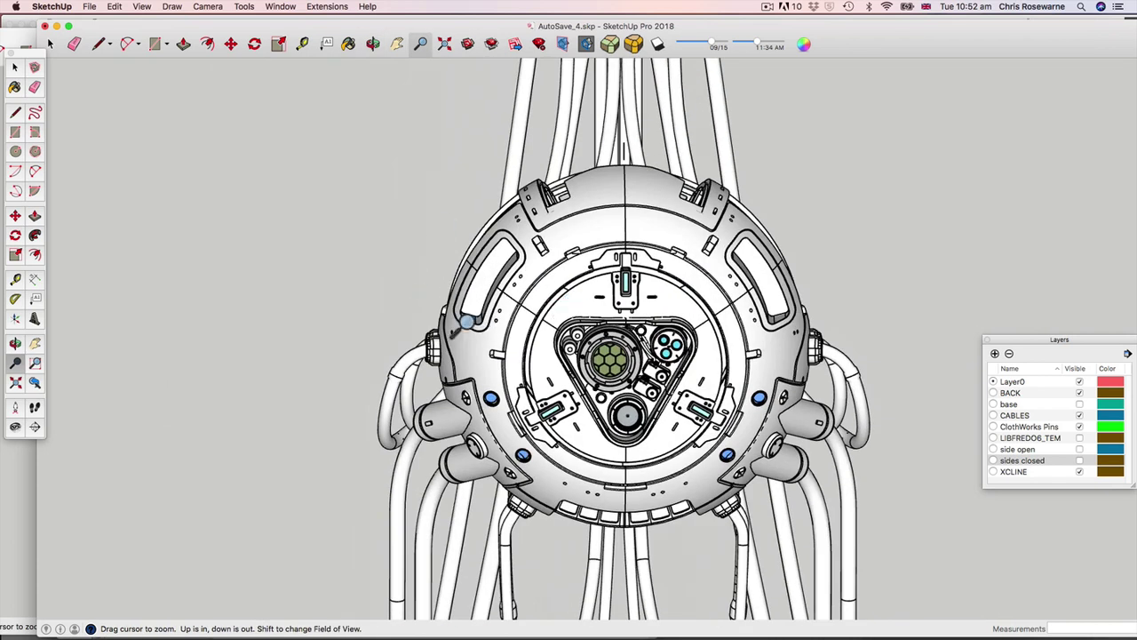
middle_click_drag(463, 327, 387, 88)
scroll(726, 320, "down", 1)
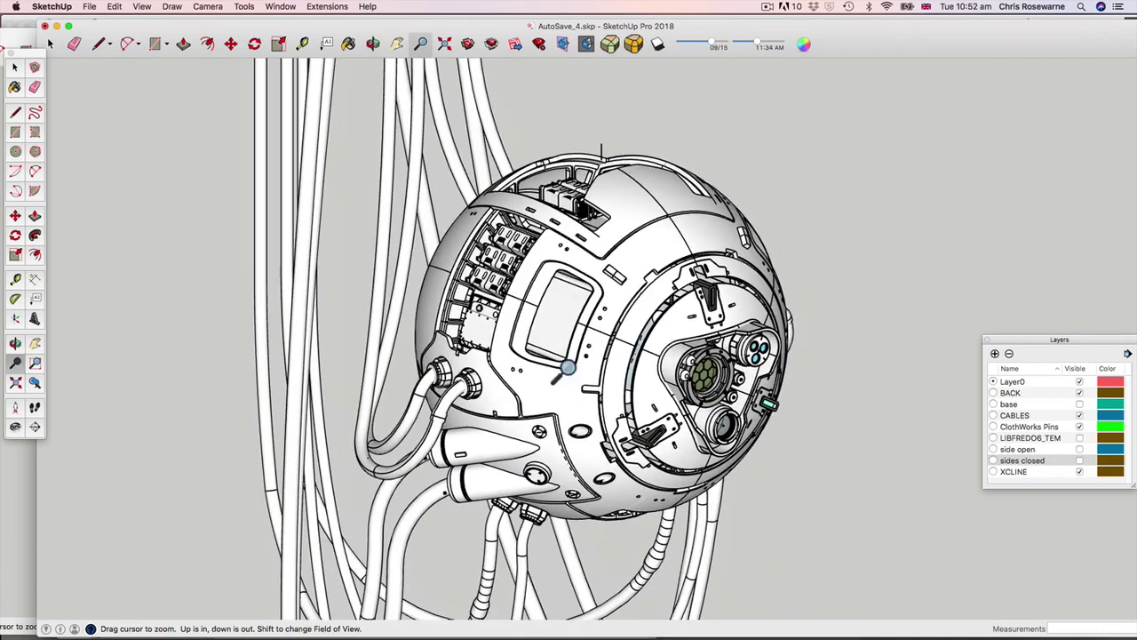
Switch to the CAMERA BALL file and turn the sphere to show more of its left side.
key("super+grave")
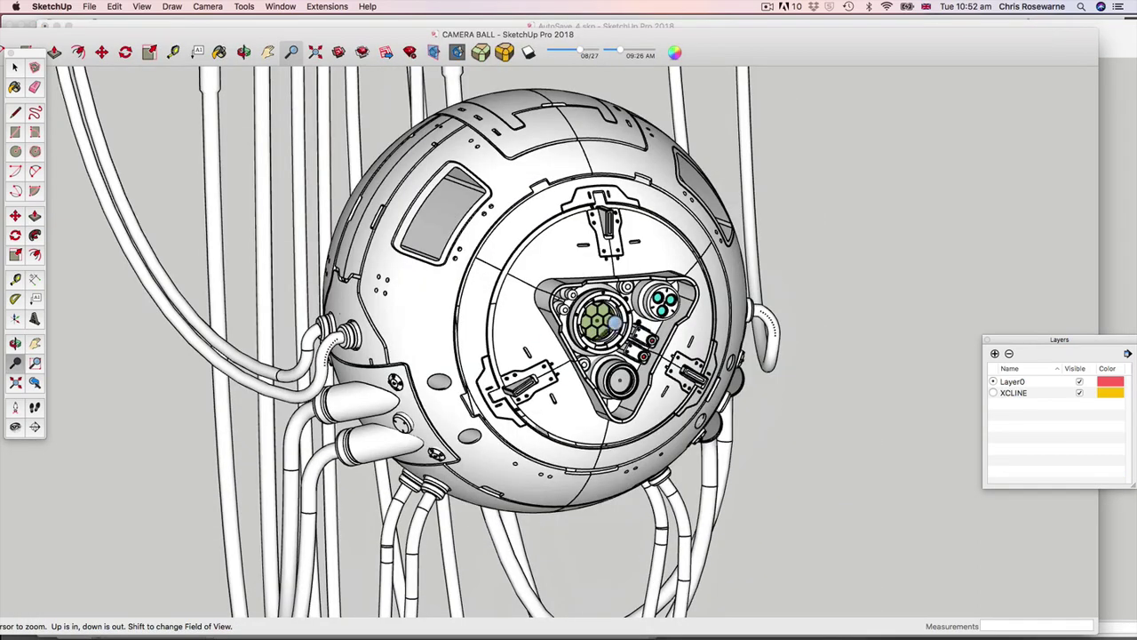
middle_click_drag(528, 328, 655, 340)
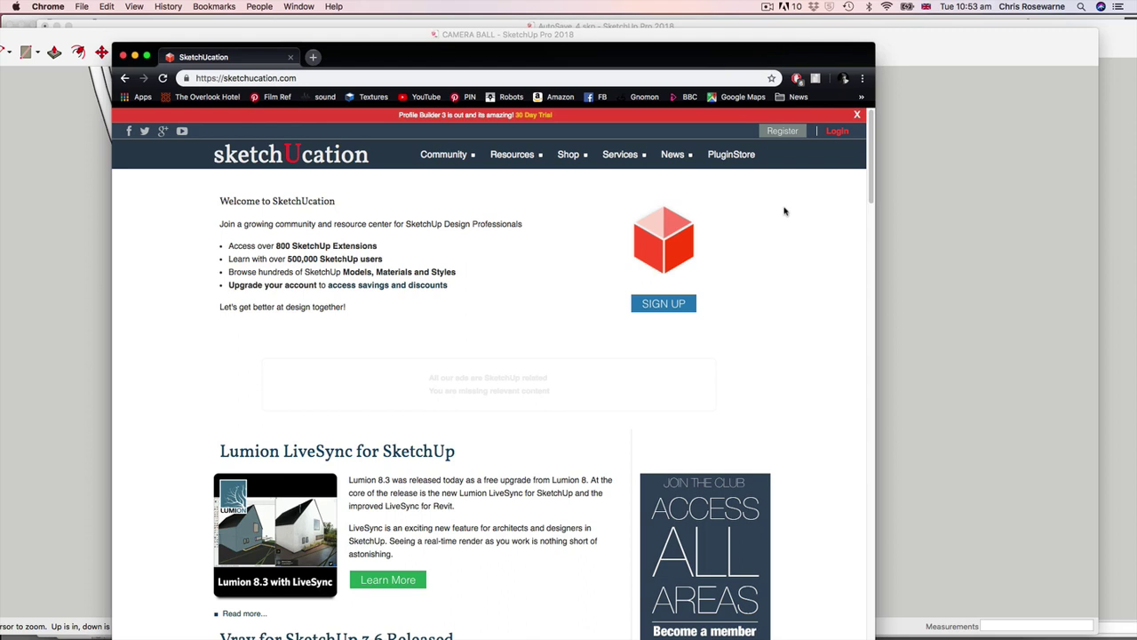
Open the SketchUcation PluginStore and scroll through the Sketchup Plugins list.
left_click(725, 160)
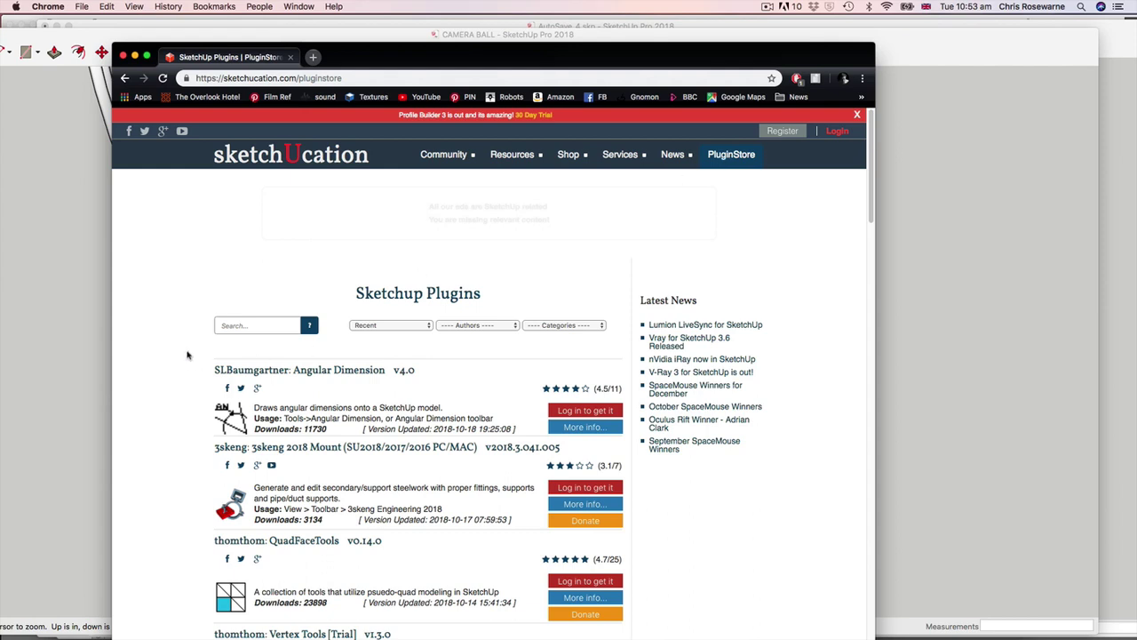
scroll(188, 355, "down", 10)
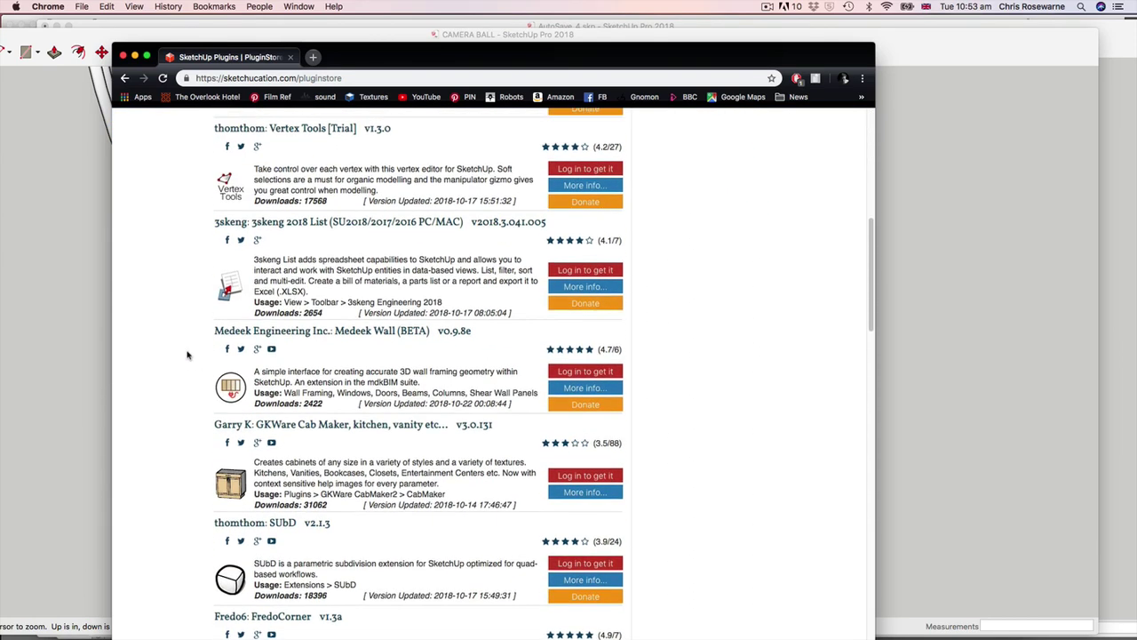
scroll(188, 356, "up", 10)
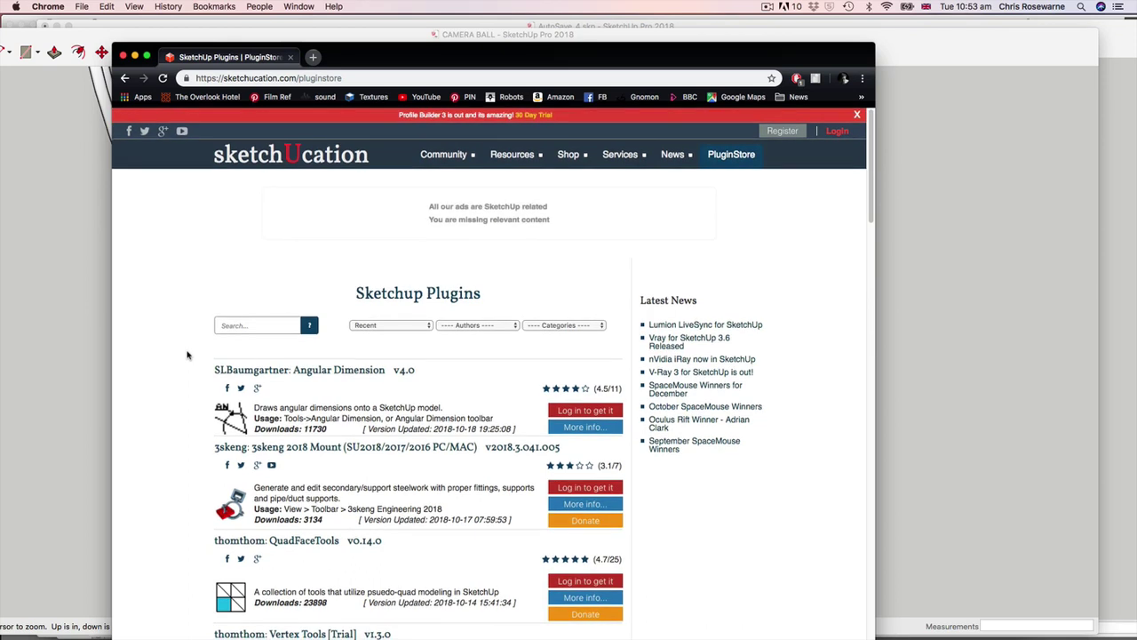
scroll(188, 356, "down", 20)
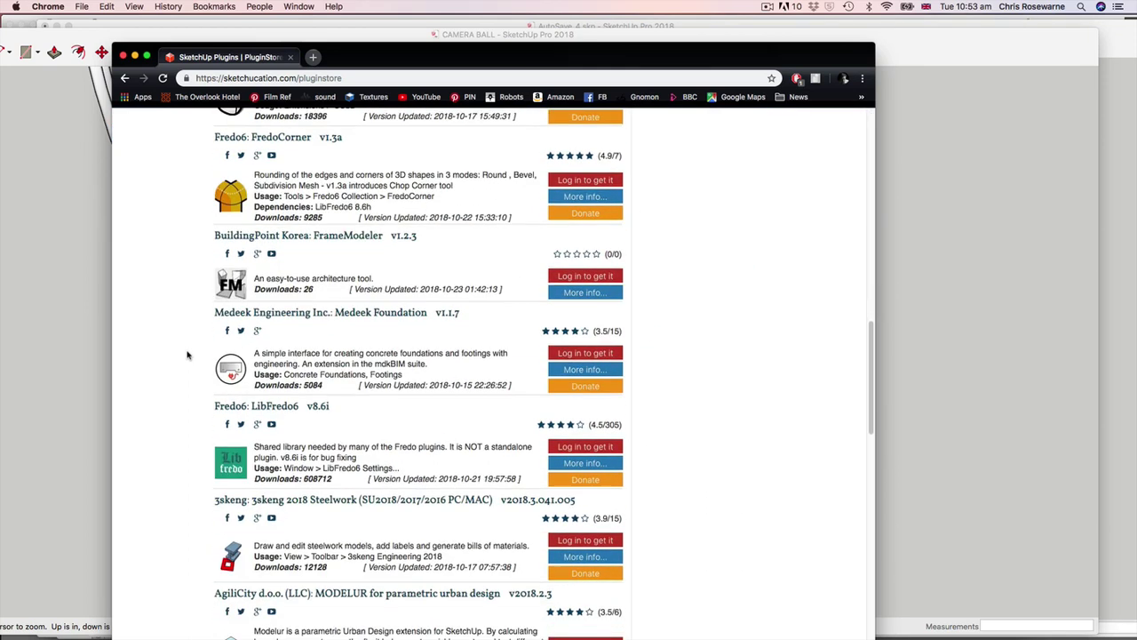
scroll(187, 355, "down", 10)
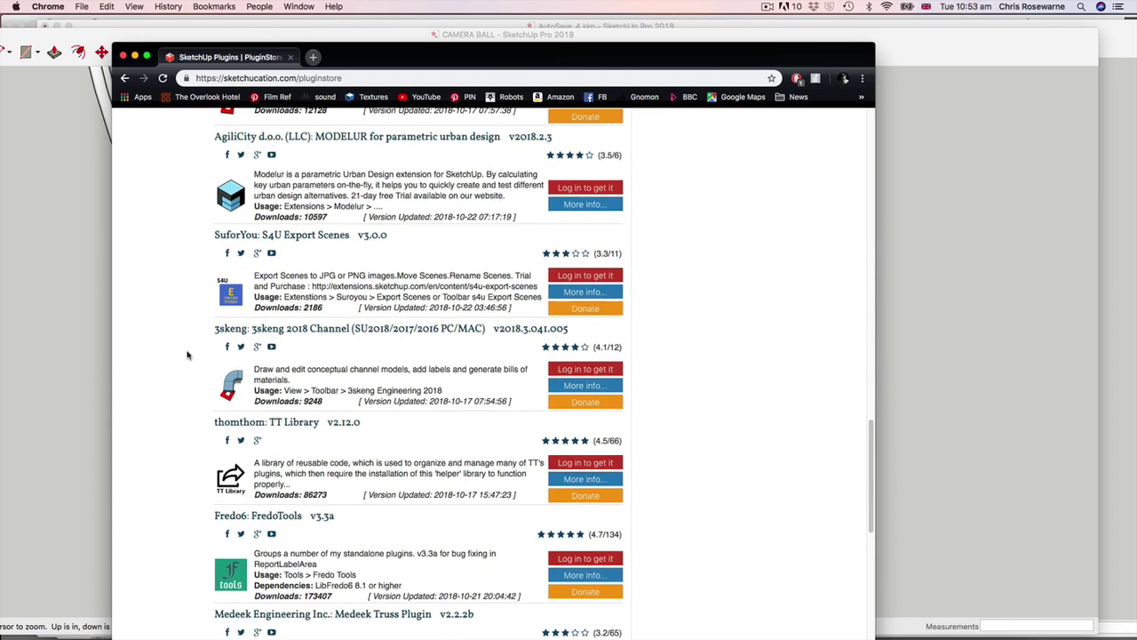
scroll(188, 356, "up", 20)
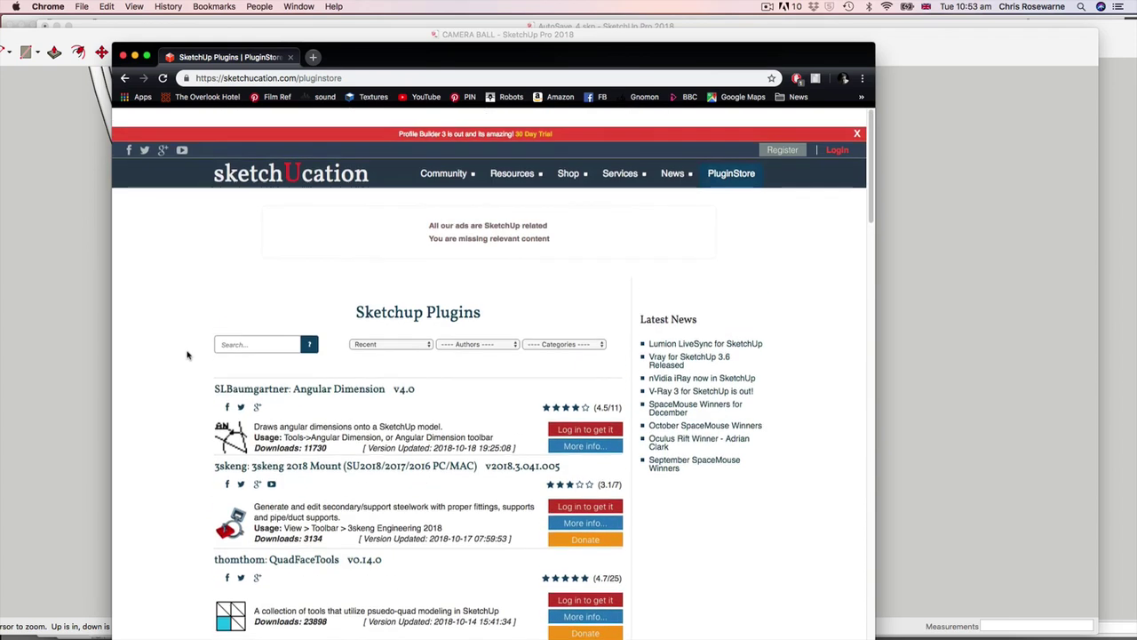
scroll(188, 356, "down", 1)
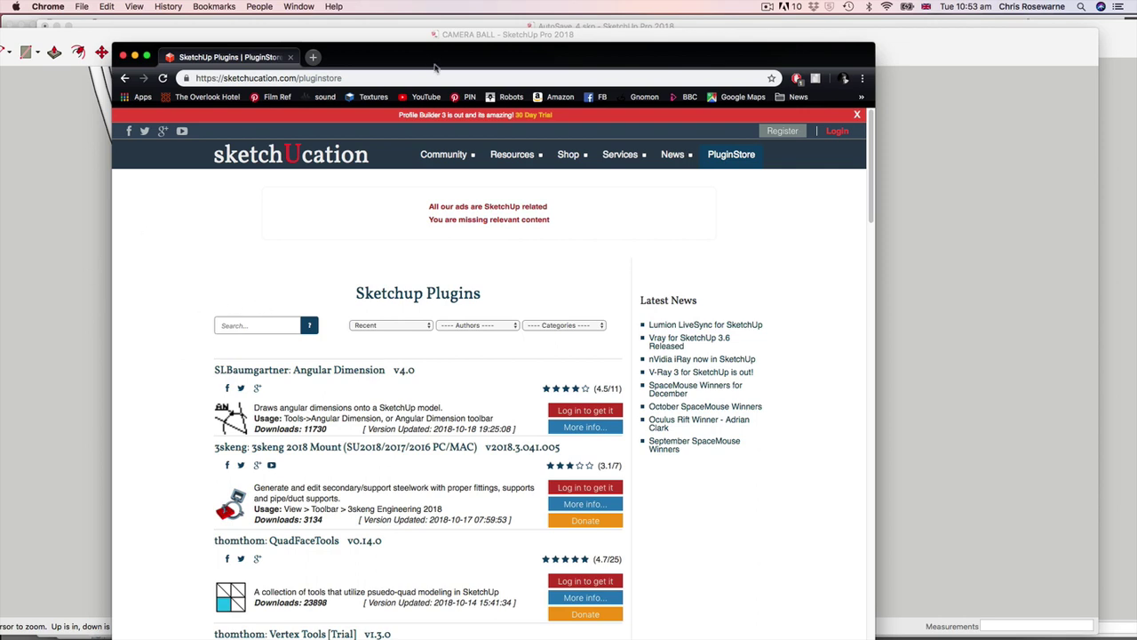
Orbit and zoom the camera ball model to a front view, then return to the plugin store.
left_click(954, 237)
mouse_move(658, 343)
middle_mouse_down()
mouse_move(453, 298)
mouse_move(640, 333)
mouse_move(613, 330)
mouse_move(612, 307)
mouse_move(633, 351)
mouse_move(672, 363)
middle_mouse_up()
scroll(520, 373, "up", 2)
mouse_move(521, 373)
middle_mouse_down()
mouse_move(546, 356)
mouse_move(589, 399)
mouse_move(465, 325)
mouse_move(447, 363)
mouse_move(536, 336)
middle_mouse_up()
key("super+Tab")
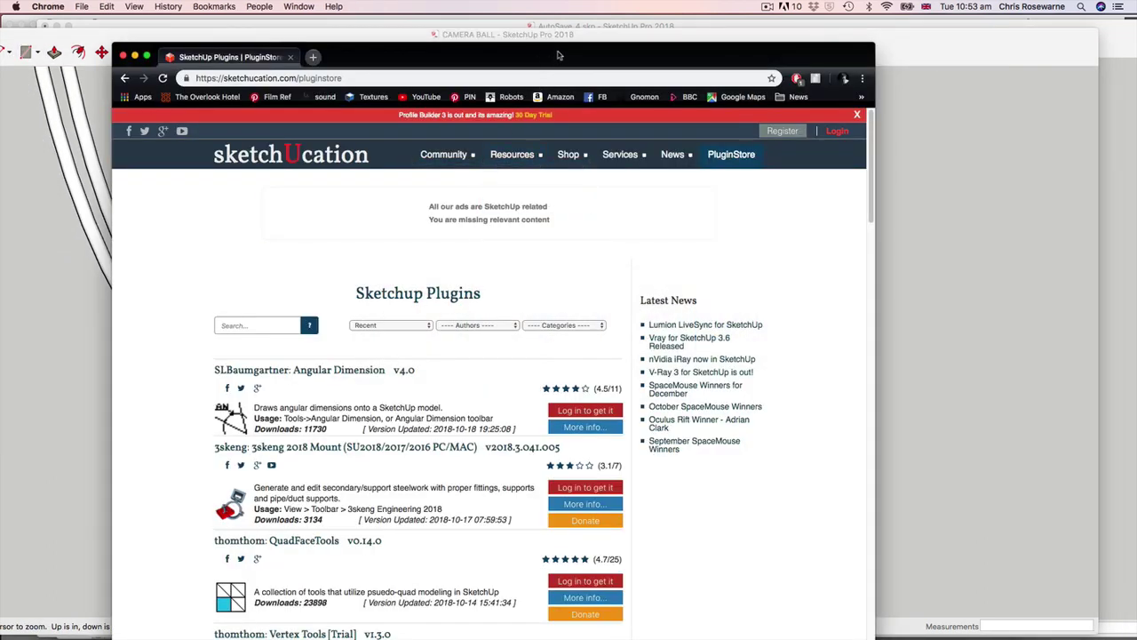
left_click_drag(524, 64, 575, 50)
Search the plugin store for ROUND CORNER using the autofill suggestion.
left_click(297, 313)
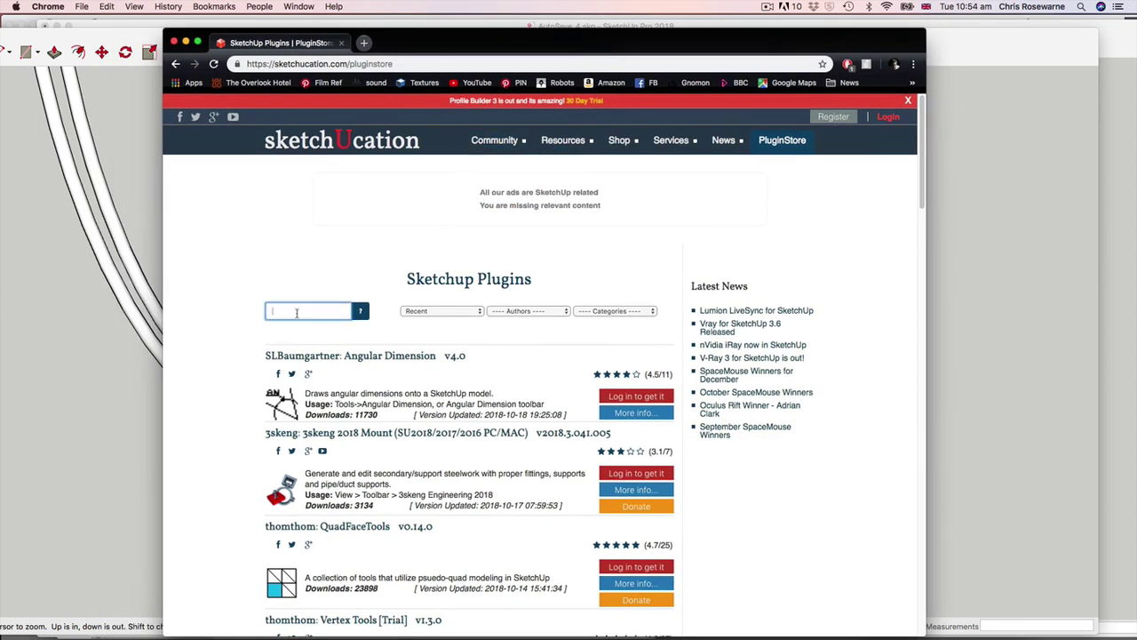
type("ro")
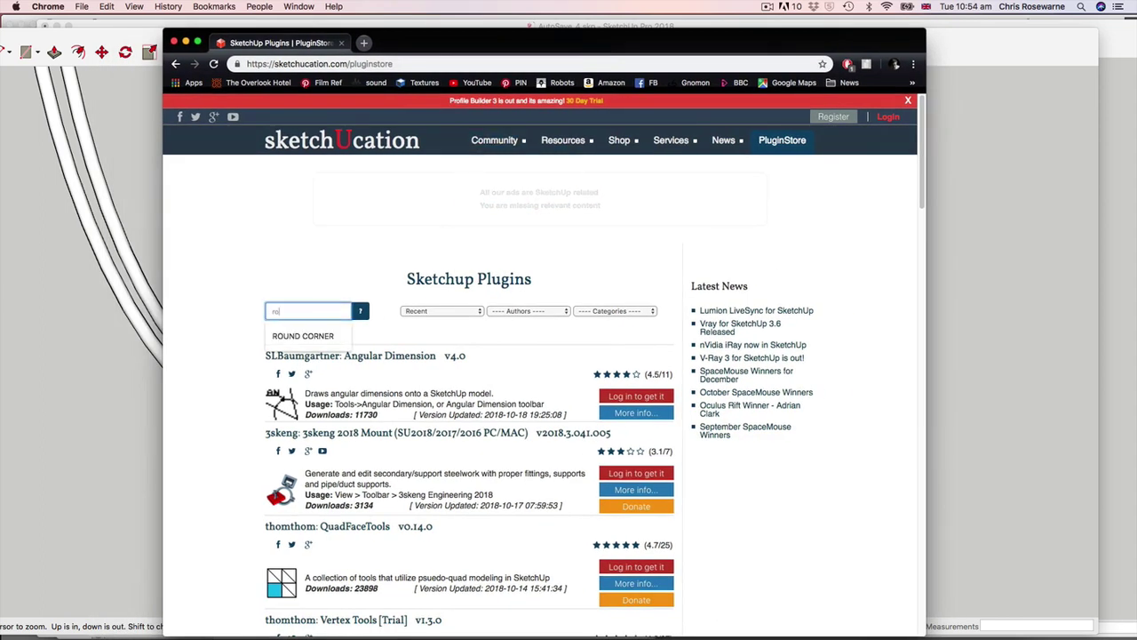
key("Down")
key("Return")
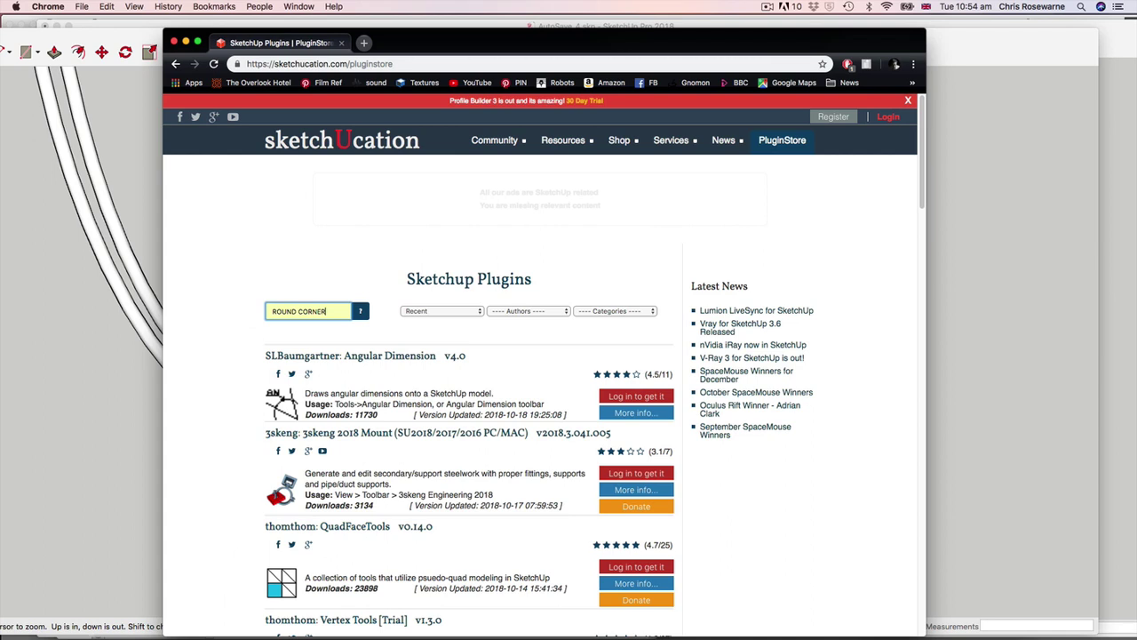
key("Return")
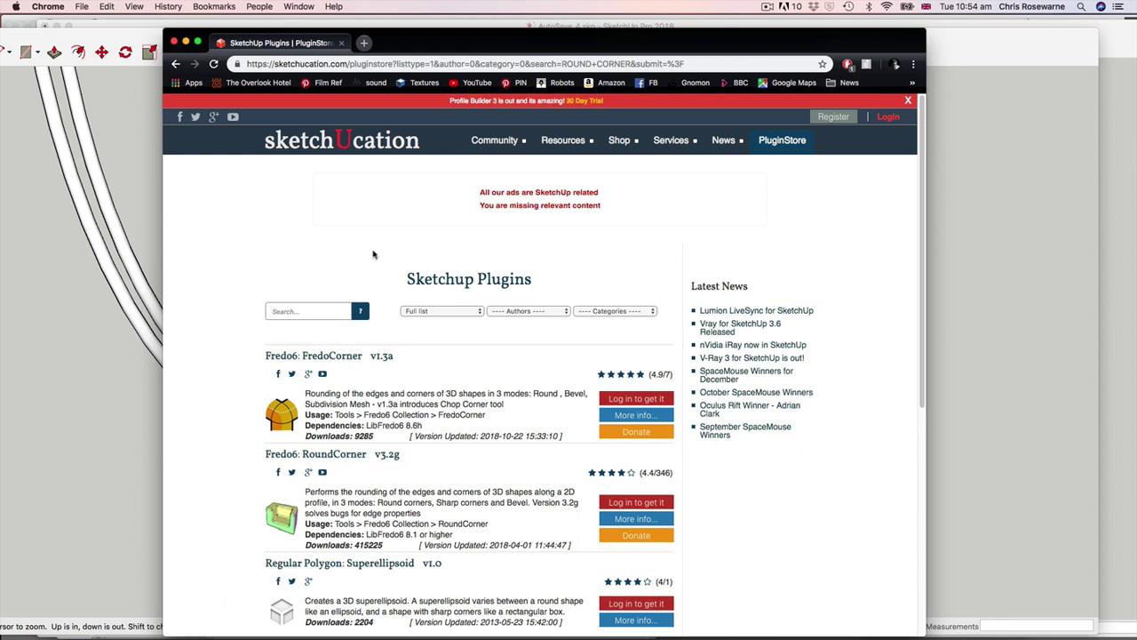
Search the plugin store for ADD CENTERPOINT, returning TIG: Center Point All v1.0.
left_click(291, 311)
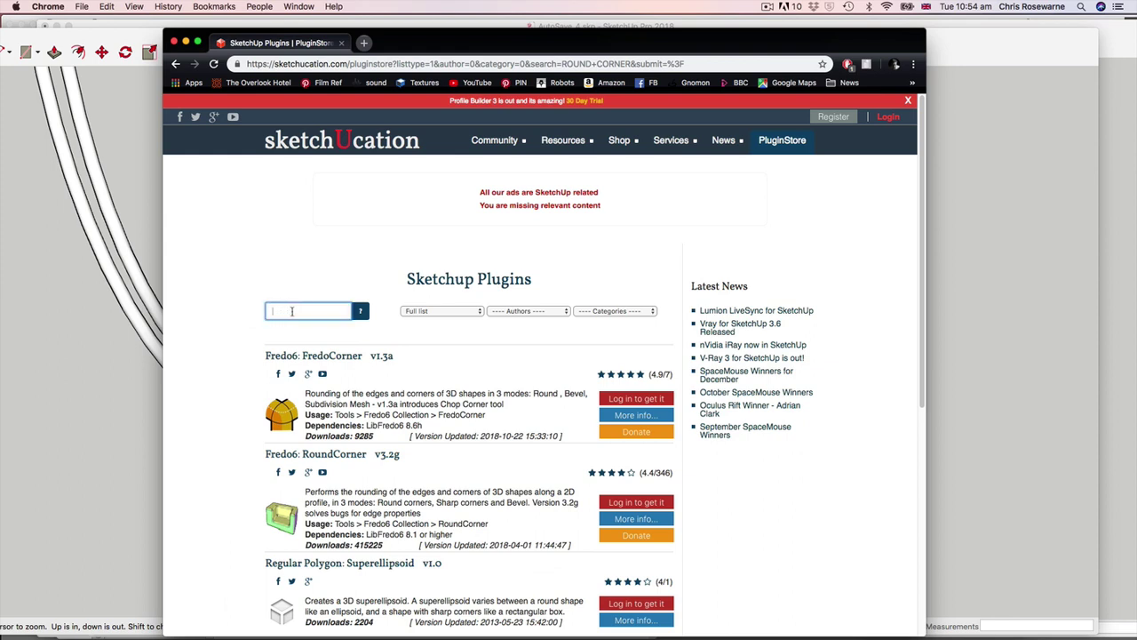
type("a")
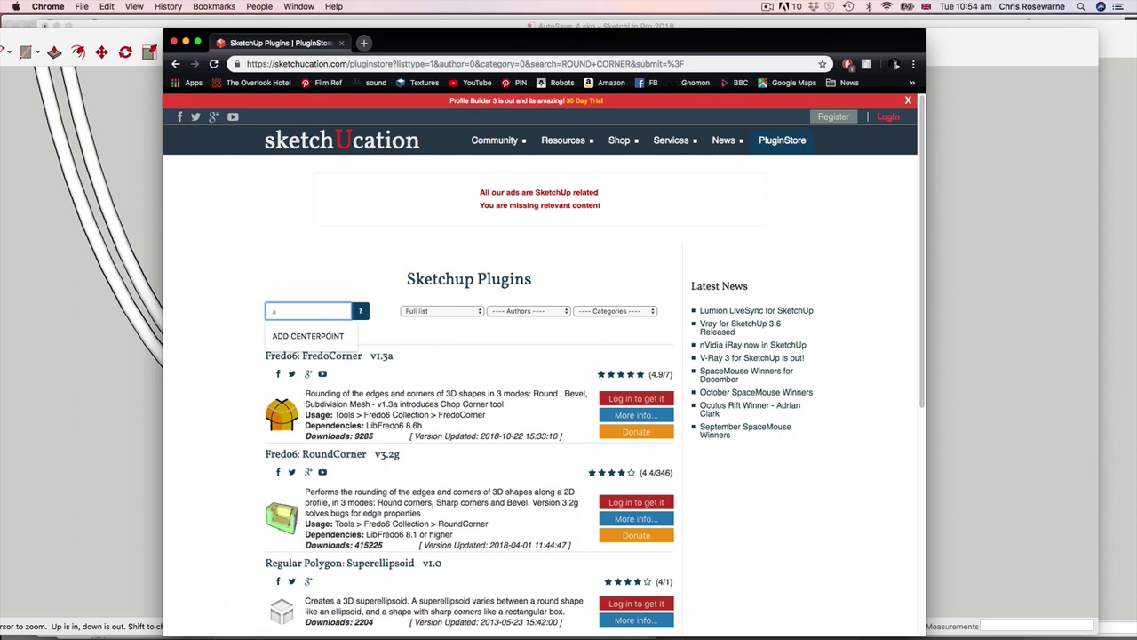
key("Down")
key("Return")
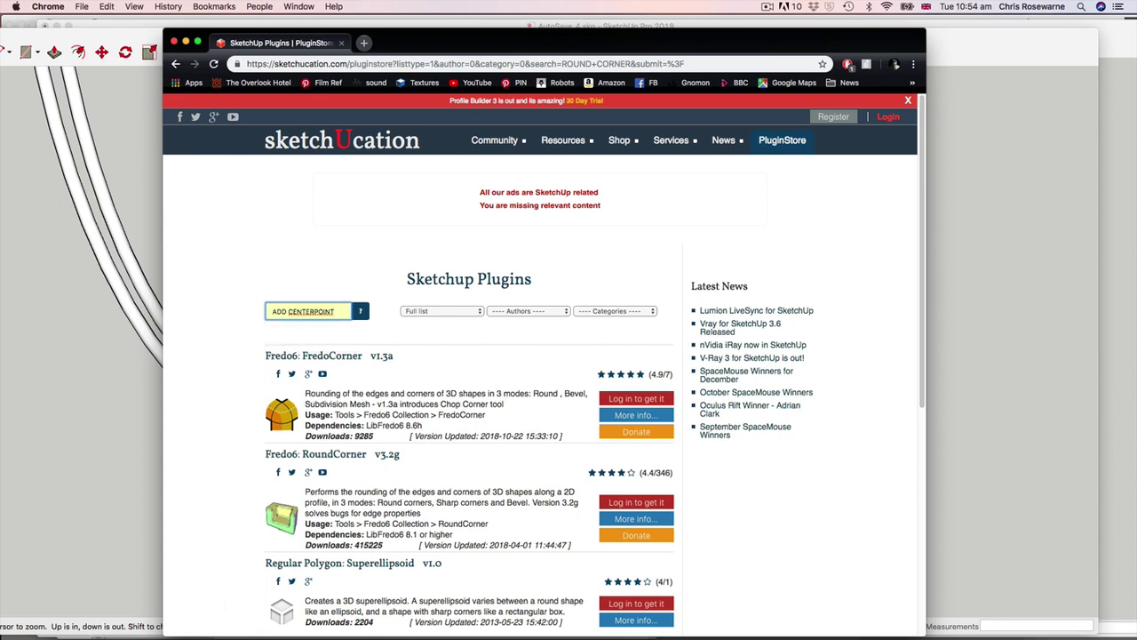
key("Return")
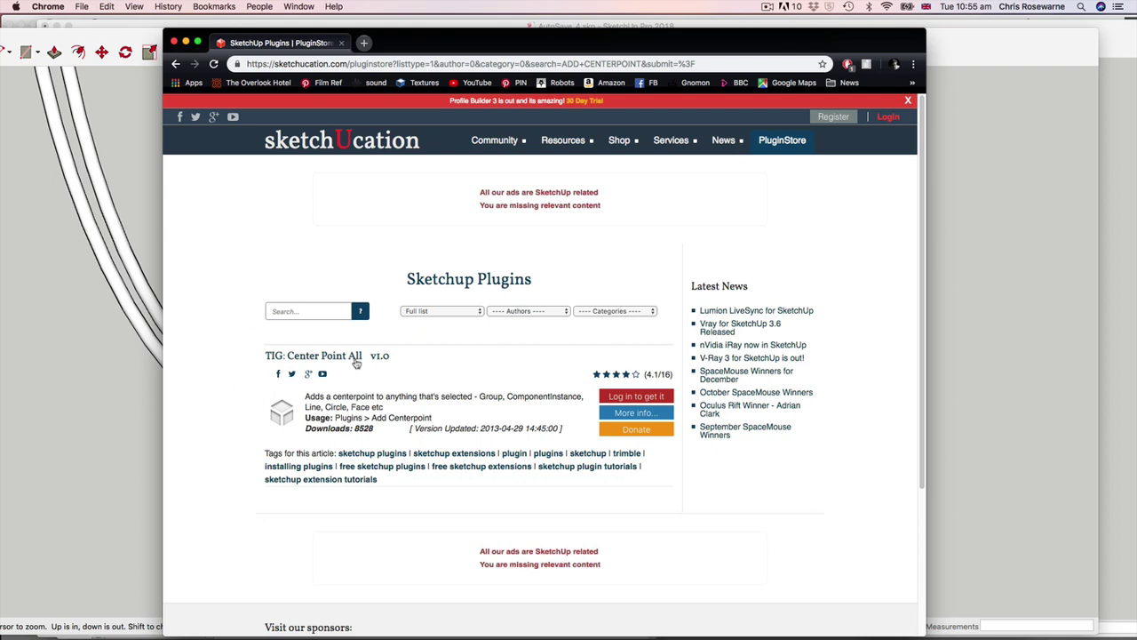
left_click(341, 313)
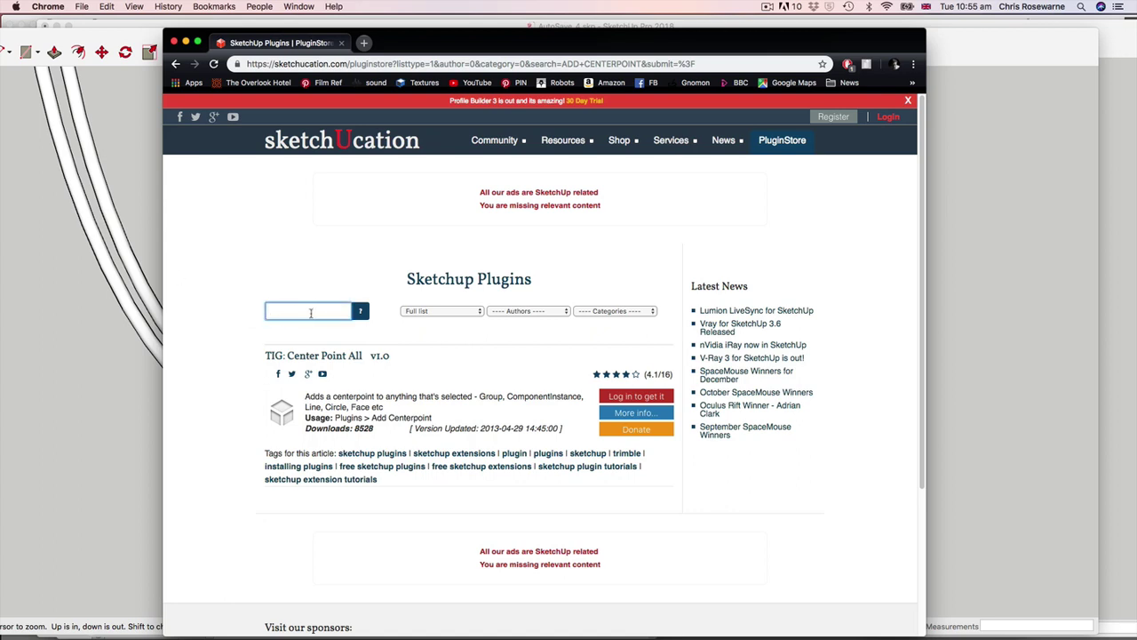
Search for JOINT PUSH PULL, listing Joint Push Pull Interactive v4.3f and JointPushPull Classic v2.2a.
type("j")
key("Down")
key("Return")
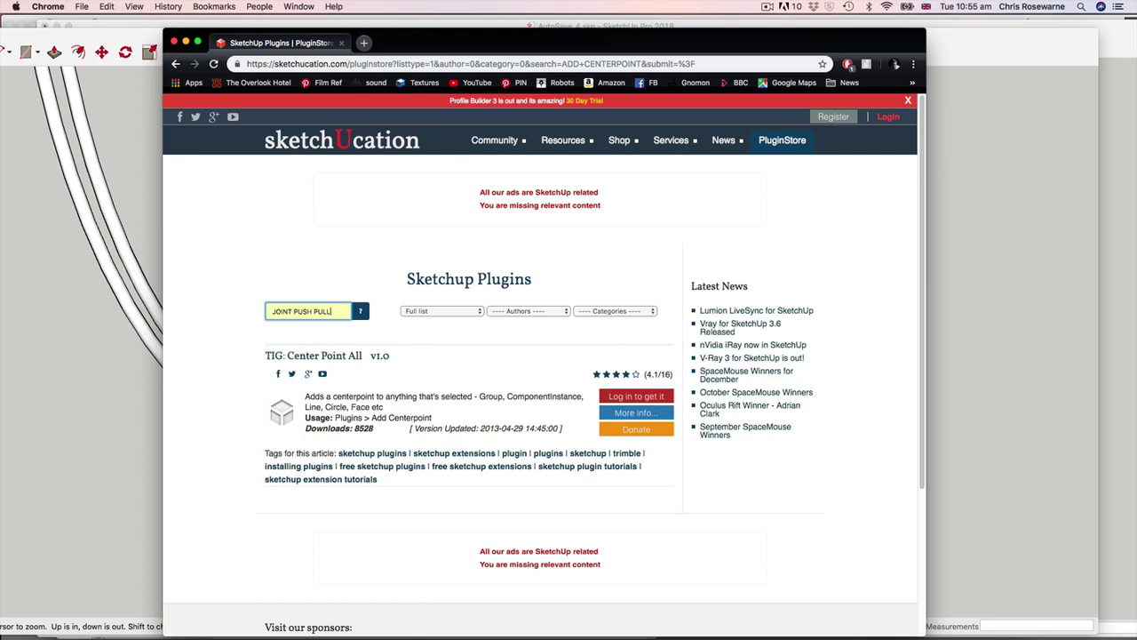
key("Return")
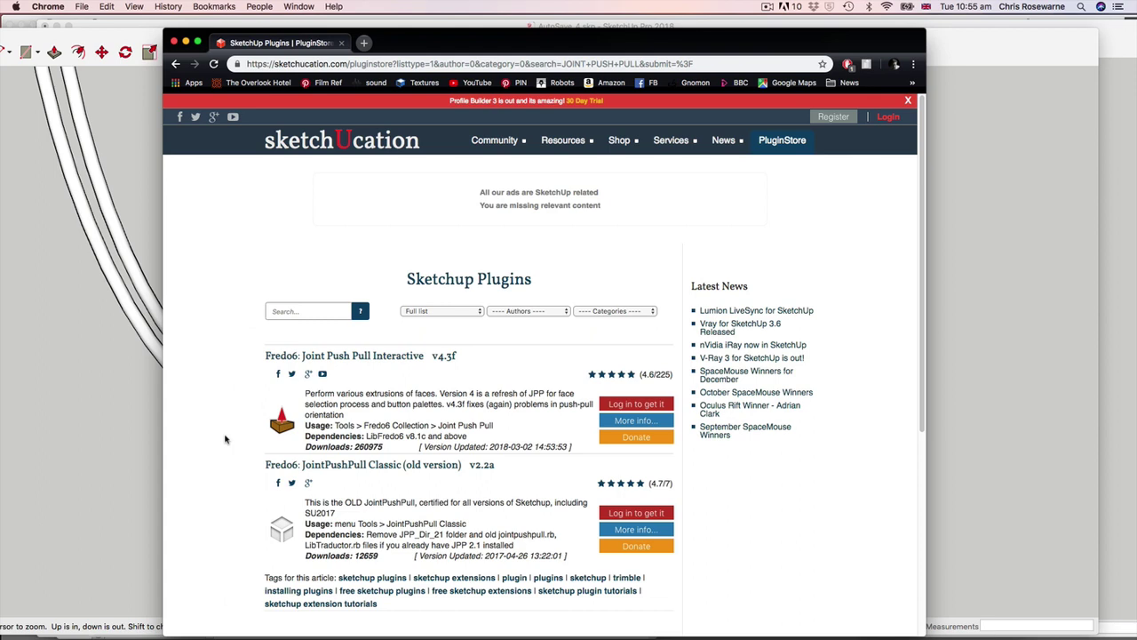
Bring the CAMERA BALL model forward and zoom in to inspect the ball's top panels.
left_click(1018, 337)
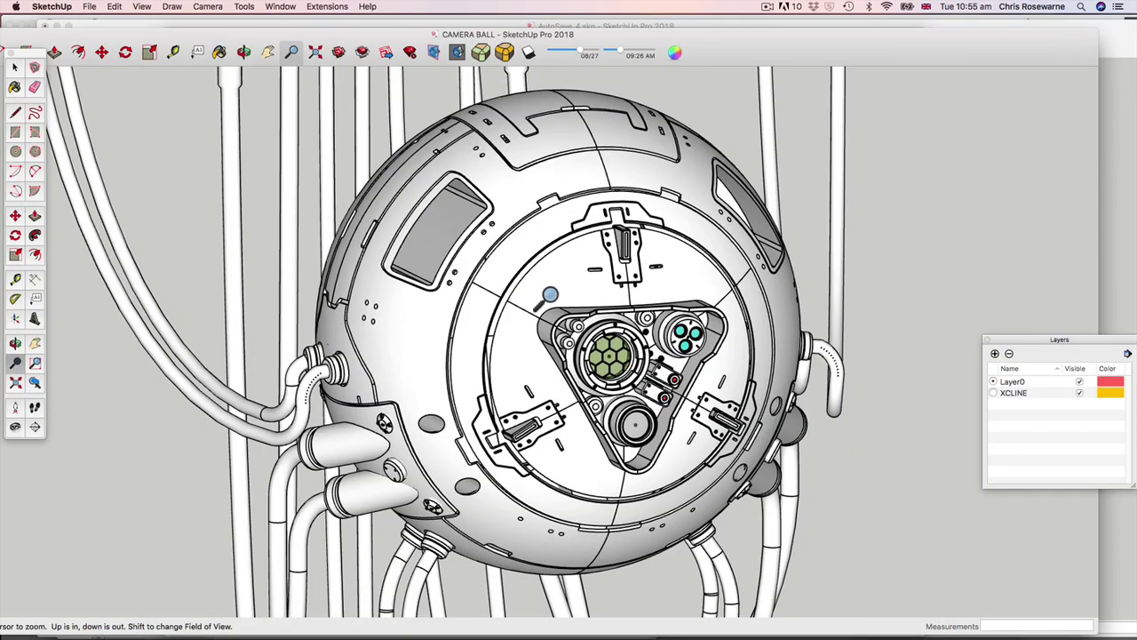
mouse_move(638, 305)
middle_mouse_down()
mouse_move(553, 311)
mouse_move(622, 336)
middle_mouse_up()
key("z")
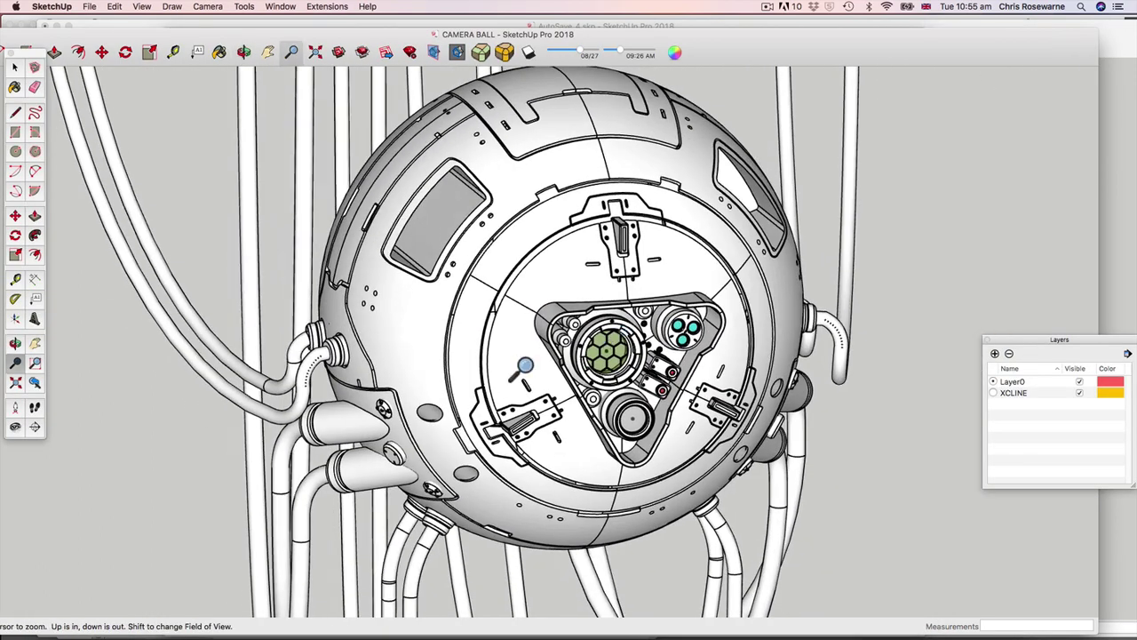
left_click_drag(521, 370, 531, 273)
middle_click_drag(532, 273, 563, 222)
scroll(591, 178, "up", 3)
middle_click_drag(592, 178, 521, 201)
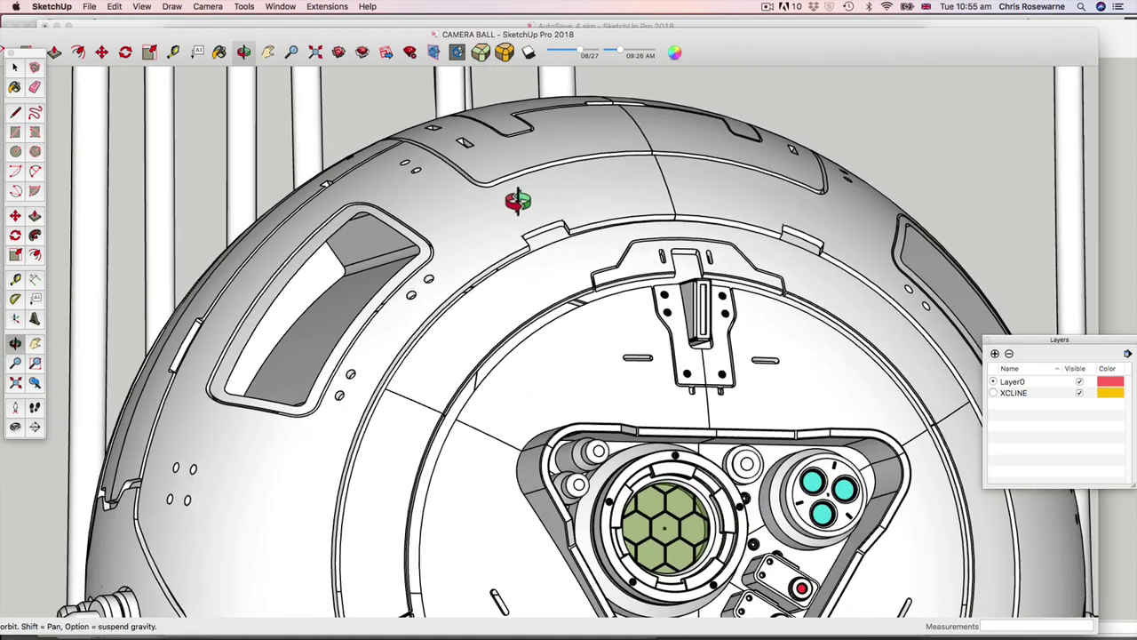
scroll(503, 203, "up", 3)
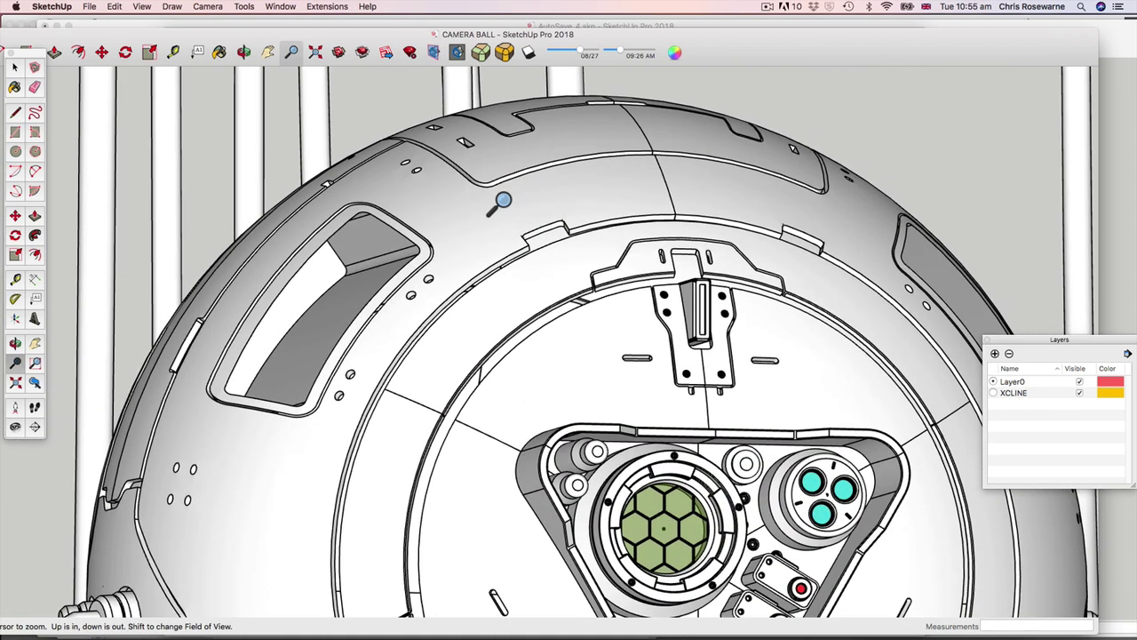
Inspect the panels up close, then pull back to view the whole ball head-on.
middle_click_drag(564, 254, 521, 229)
scroll(529, 228, "up", 2)
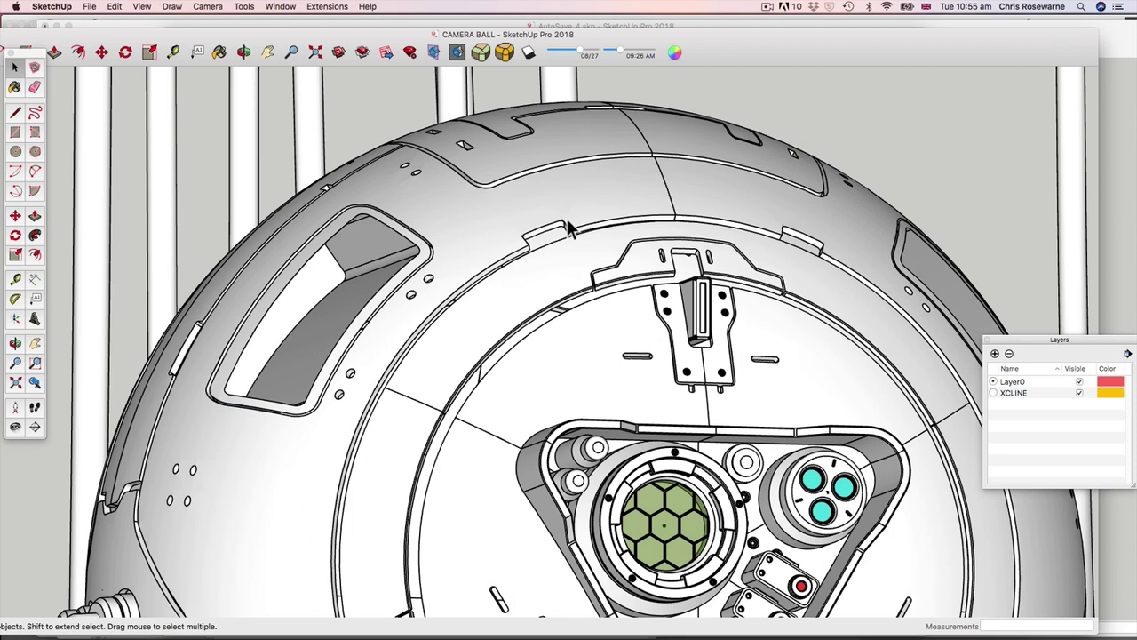
middle_click_drag(569, 224, 505, 254)
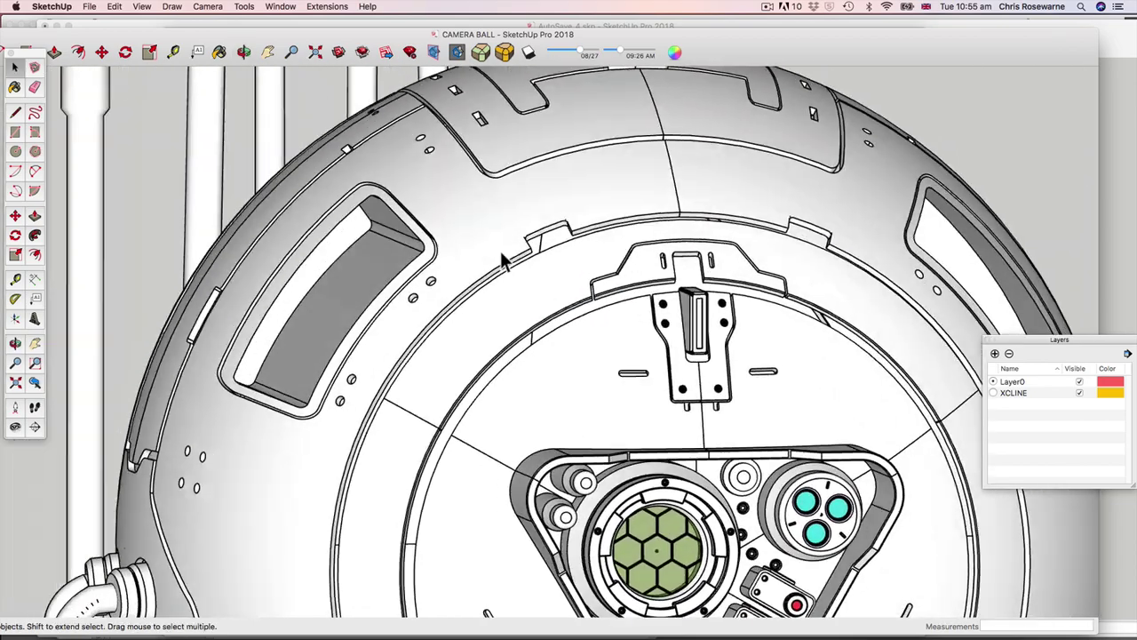
middle_click_drag(907, 264, 560, 262)
scroll(622, 298, "down", 4)
scroll(560, 262, "down", 4)
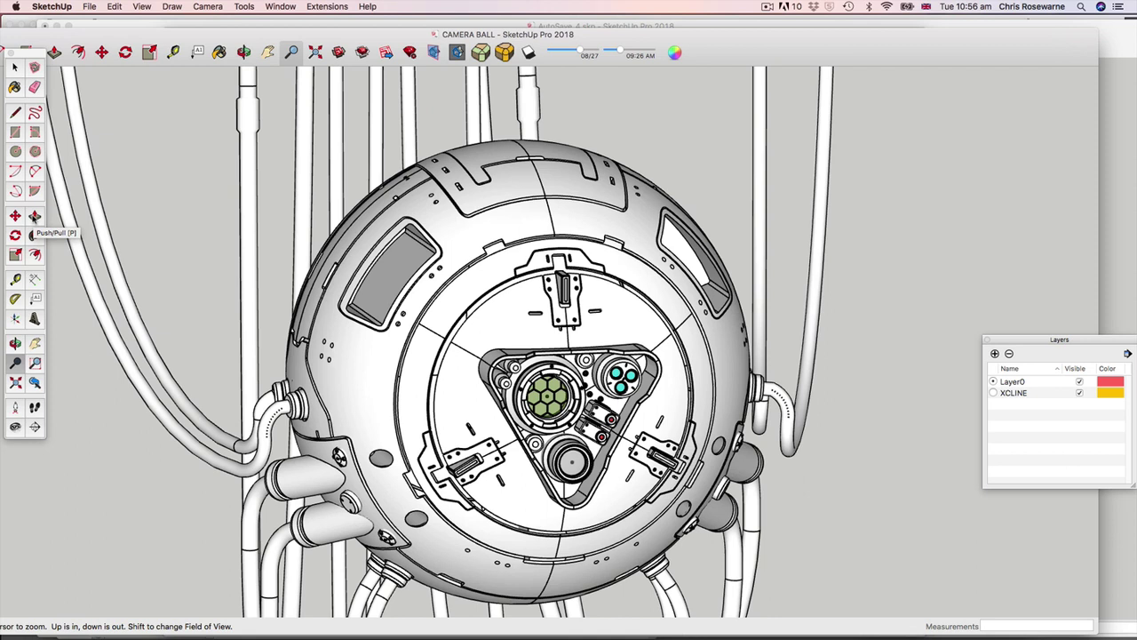
key("super+Tab")
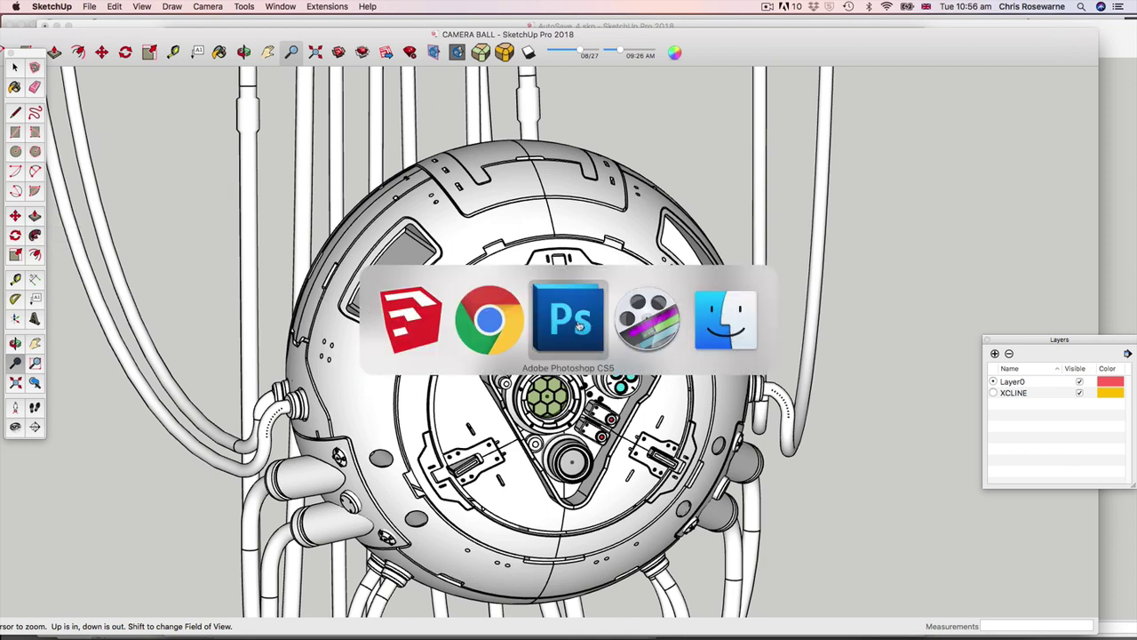
key("Escape")
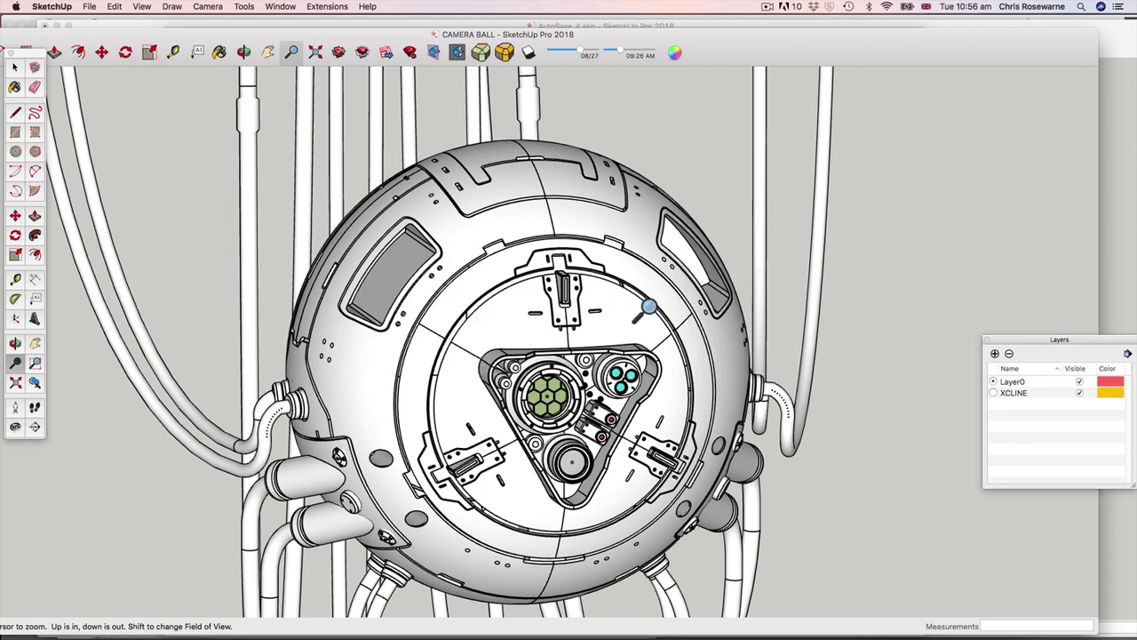
key("super+Tab")
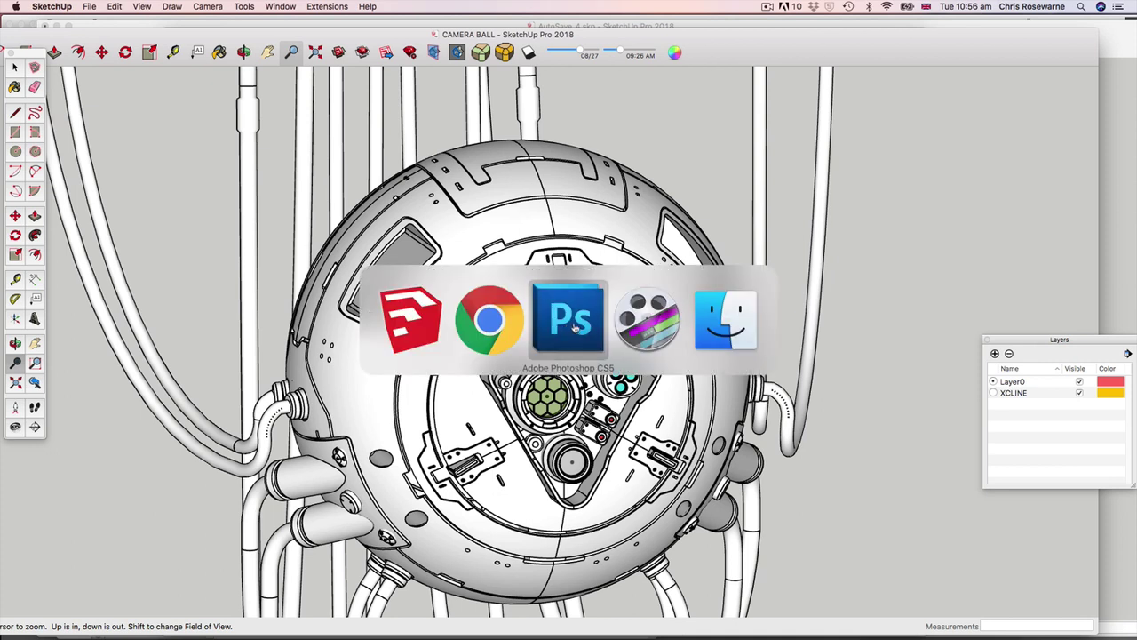
Switch to Photoshop, close posters.jpg, and align the three CAMERA BALL render windows with panels shown.
left_click(570, 320)
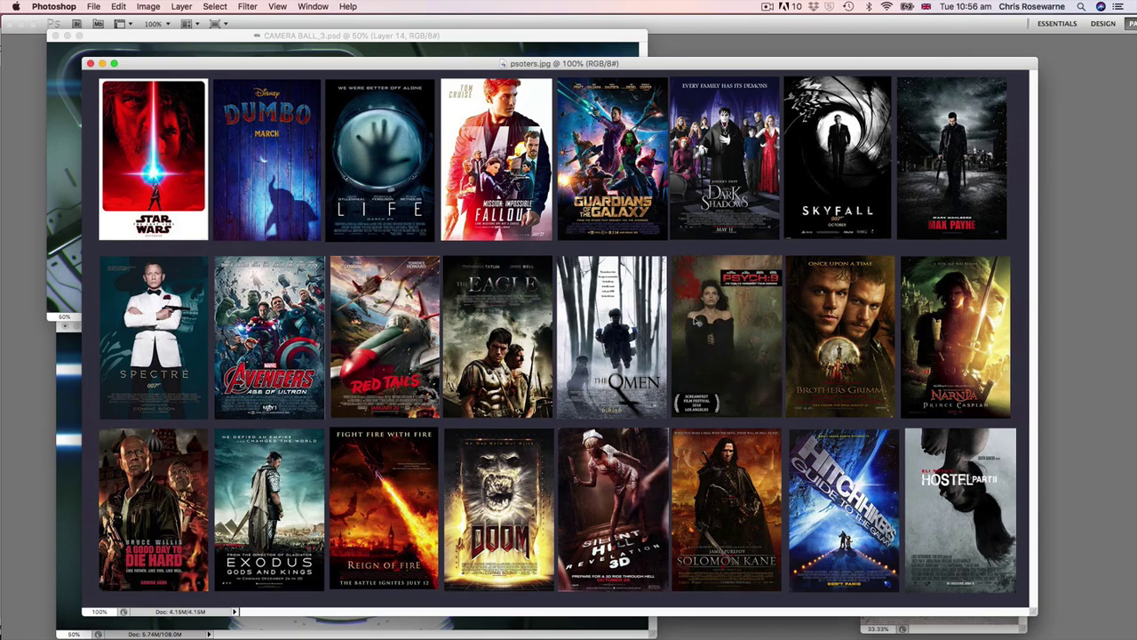
left_click(90, 63)
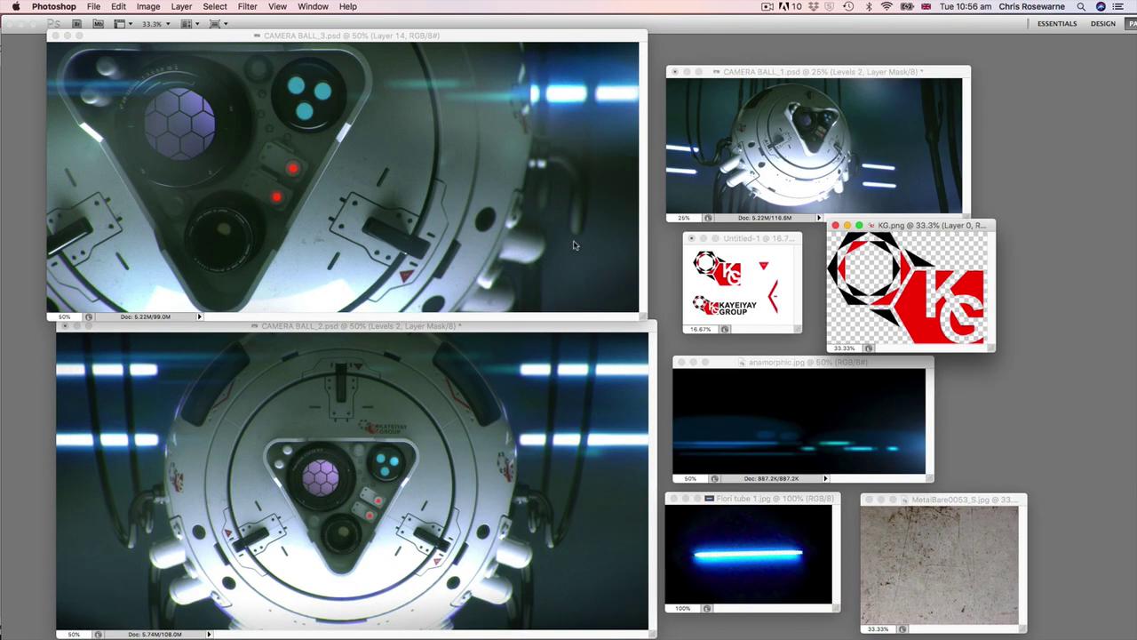
left_click_drag(464, 40, 459, 40)
left_click_drag(473, 330, 456, 329)
left_click_drag(741, 68, 724, 44)
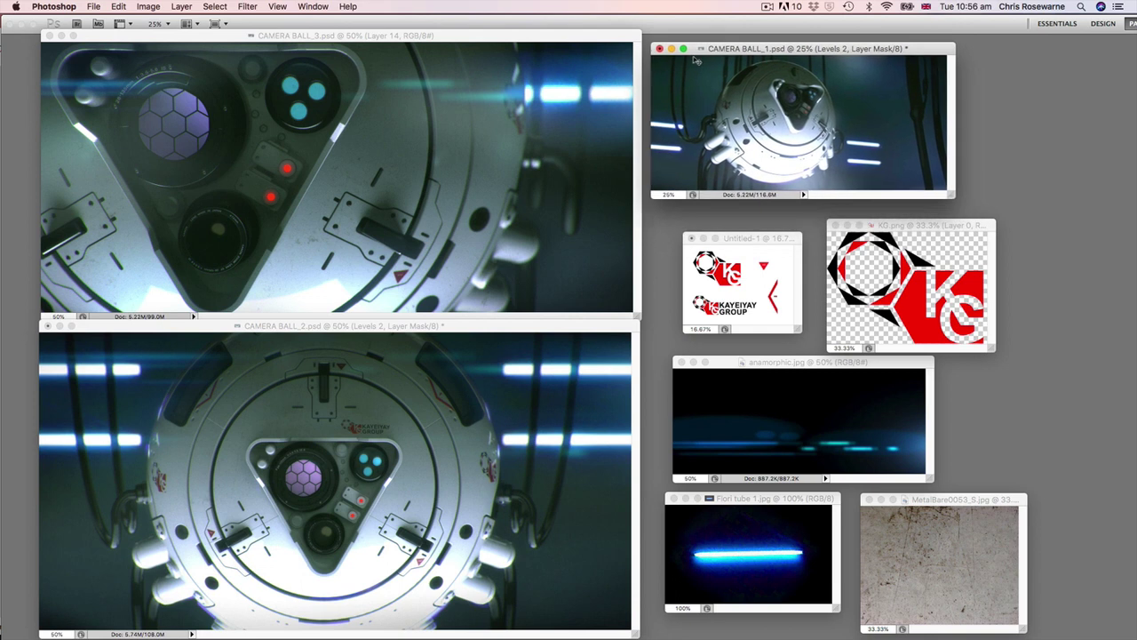
left_click_drag(501, 37, 493, 35)
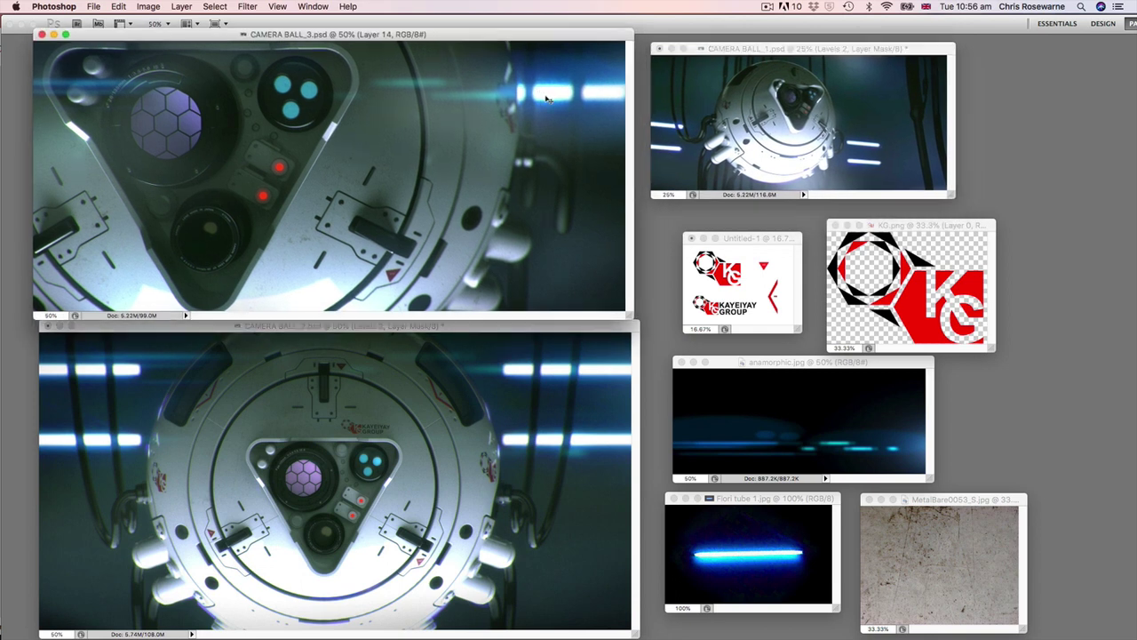
key("Tab")
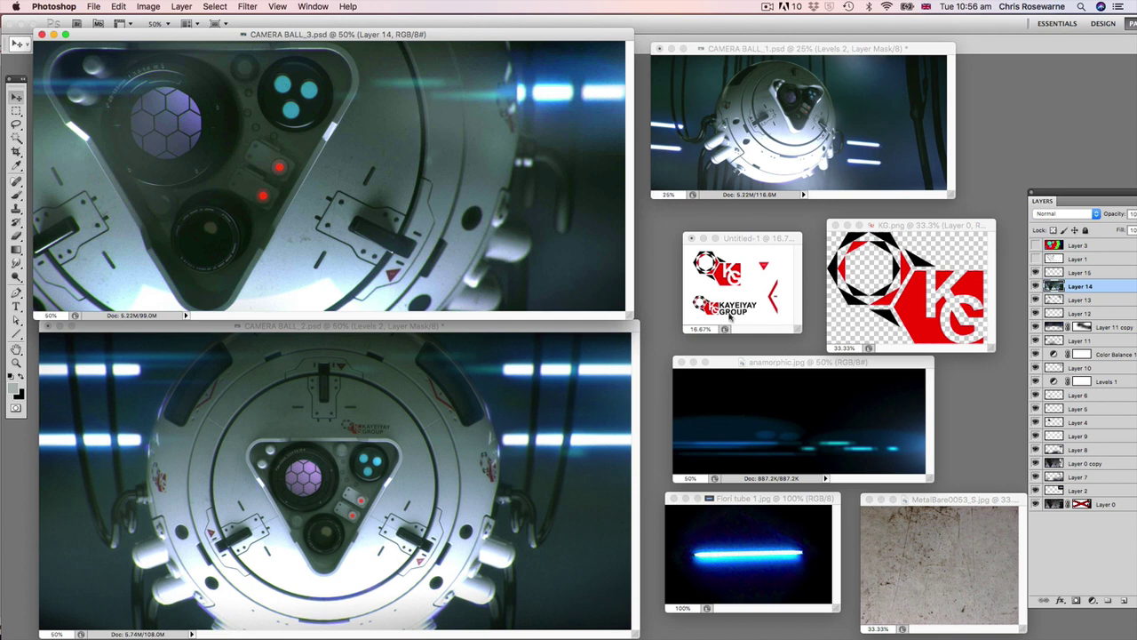
Nudge the anamorphic.jpg, Flori tube 1.jpg, Untitled-1 and KG.png windows into a tidy column.
left_click_drag(766, 369, 756, 366)
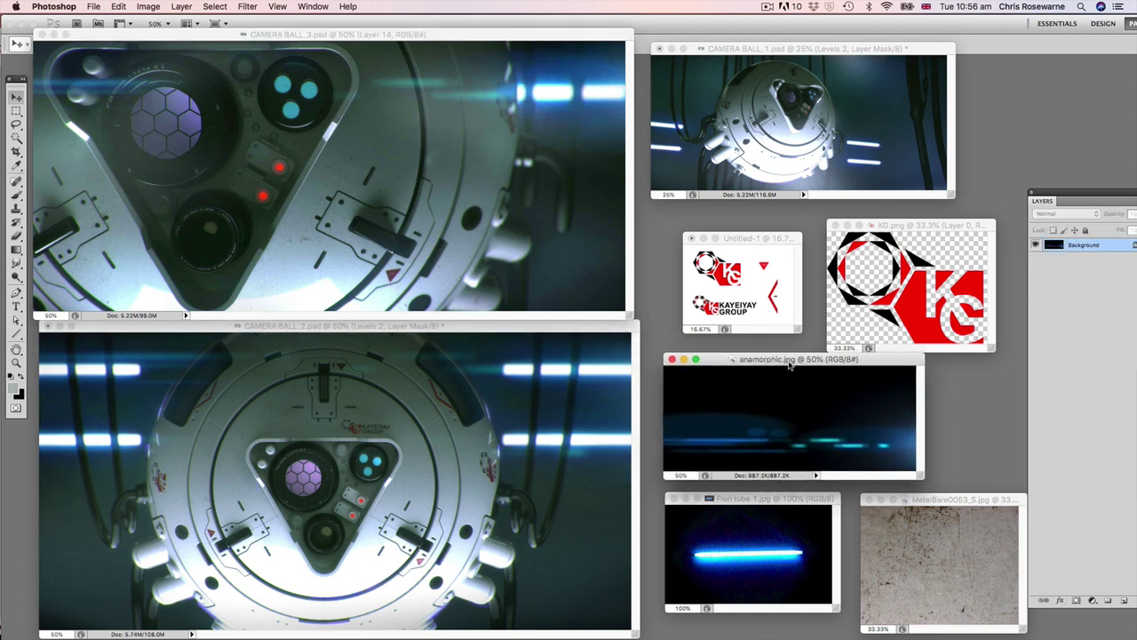
left_click_drag(787, 499, 795, 526)
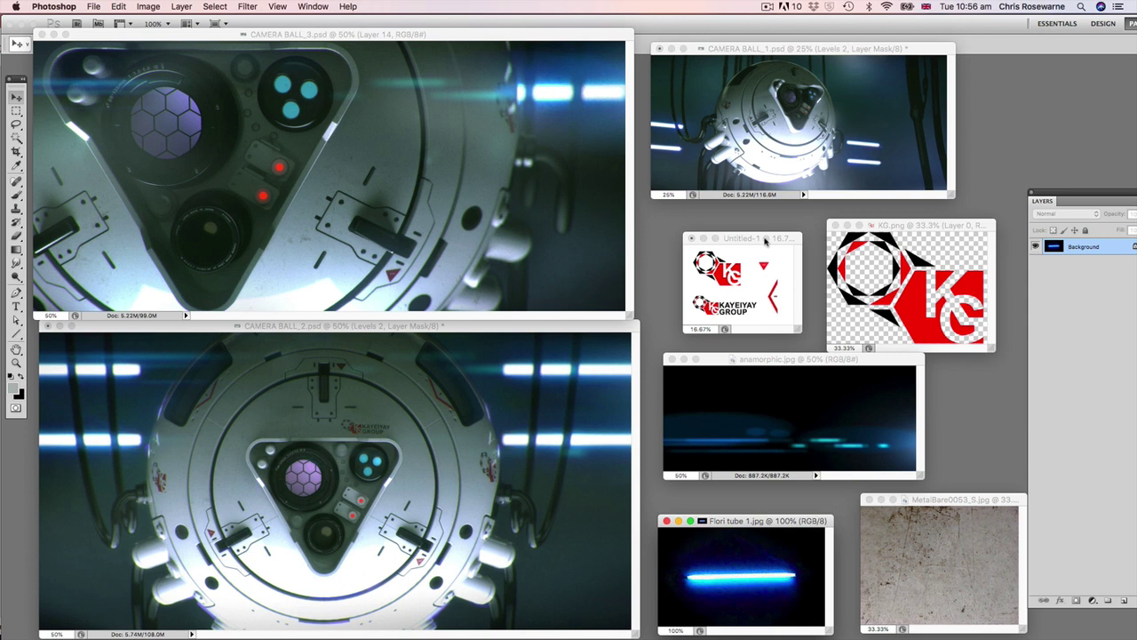
left_click_drag(771, 238, 753, 236)
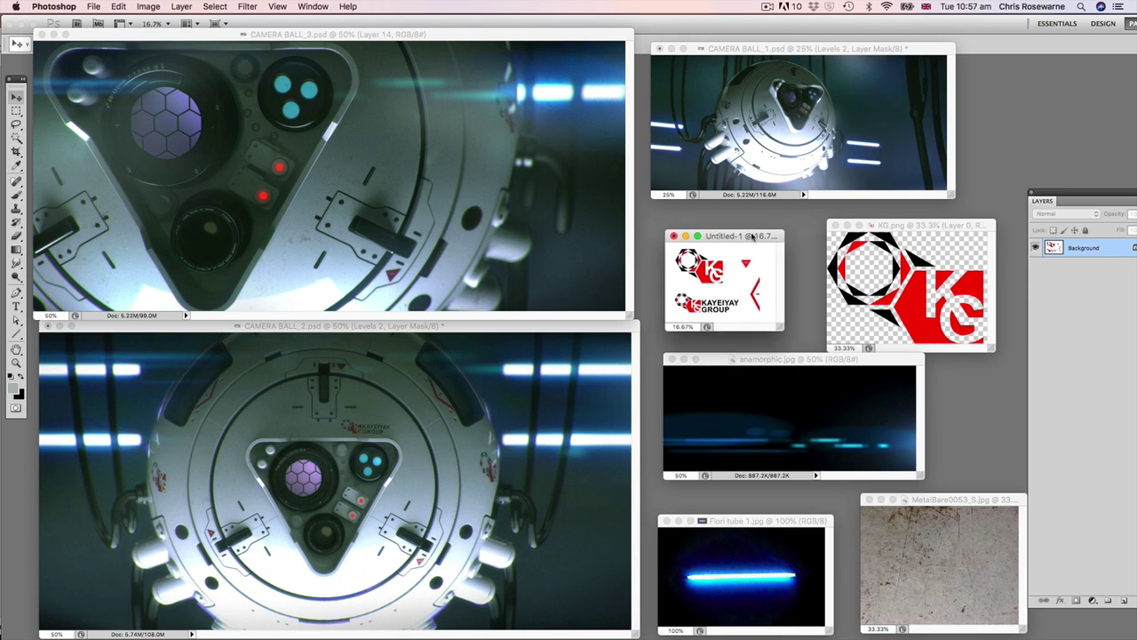
left_click_drag(916, 233, 909, 227)
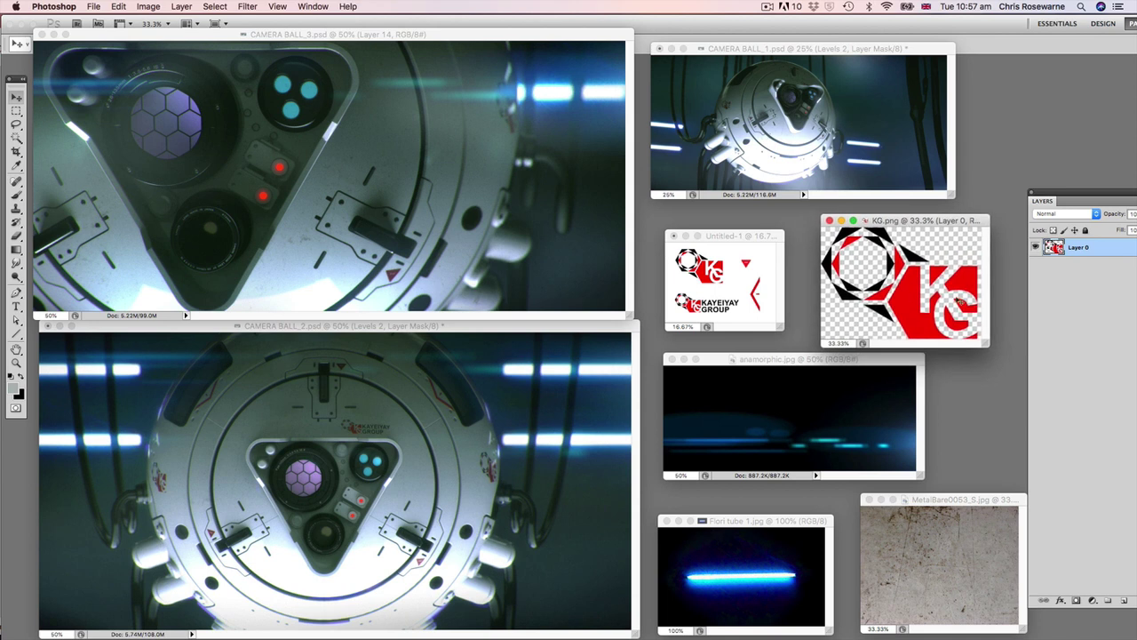